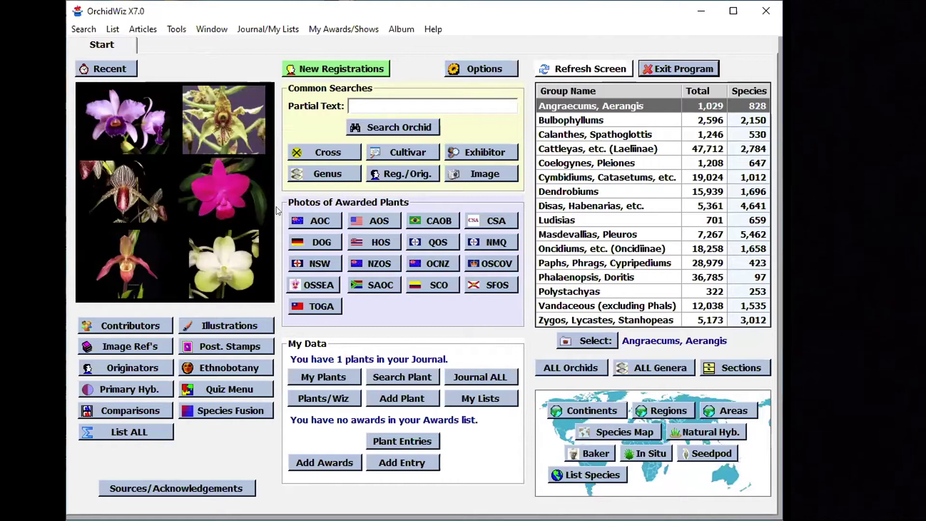
Open the orchid search and choose Dendrobium as the genus
click(370, 101)
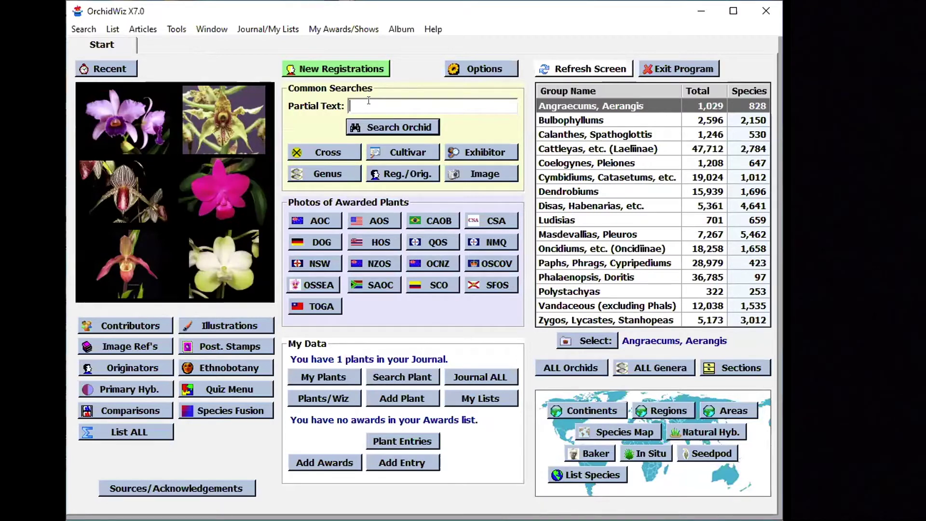
click(395, 129)
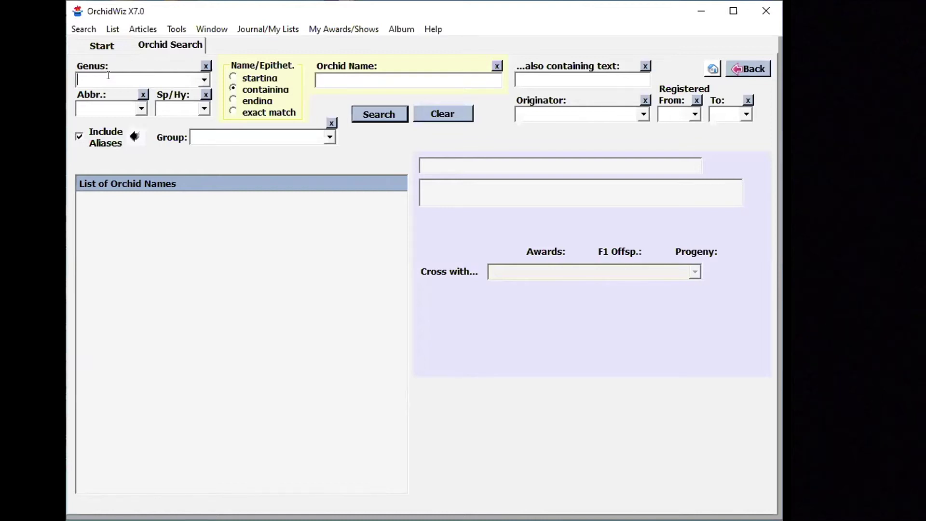
text(den)
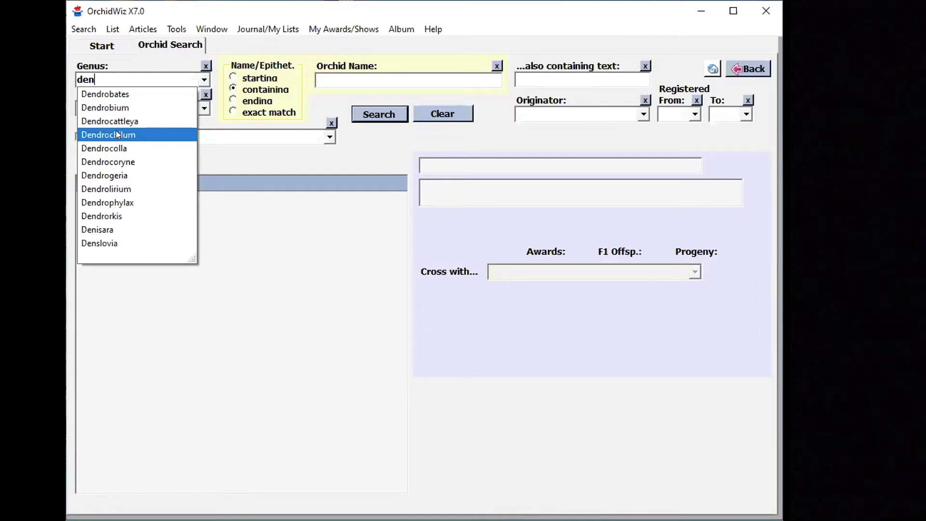
click(118, 108)
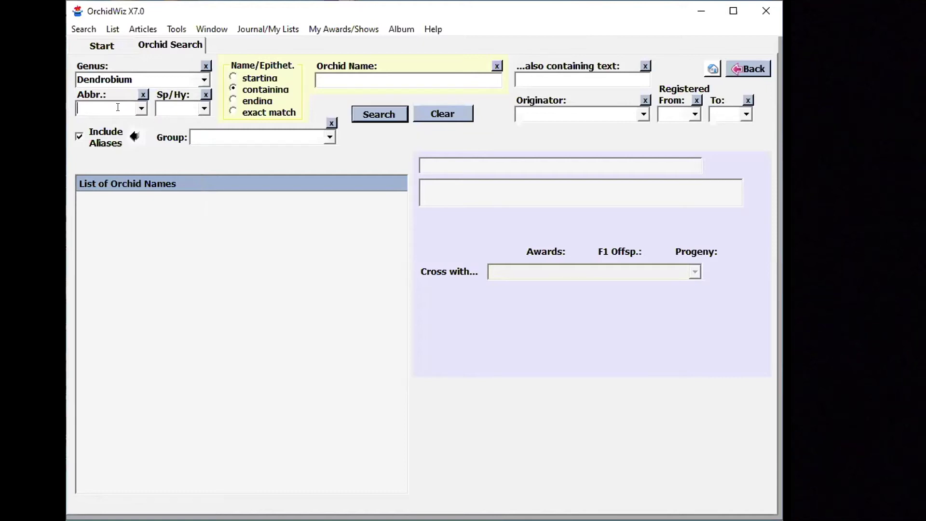
Change the genus to Dendrochilum and run the search
click(153, 78)
click(153, 79)
key(BackSpace)
key(BackSpace)
key(BackSpace)
key(BackSpace)
key(BackSpace)
key(BackSpace)
key(BackSpace)
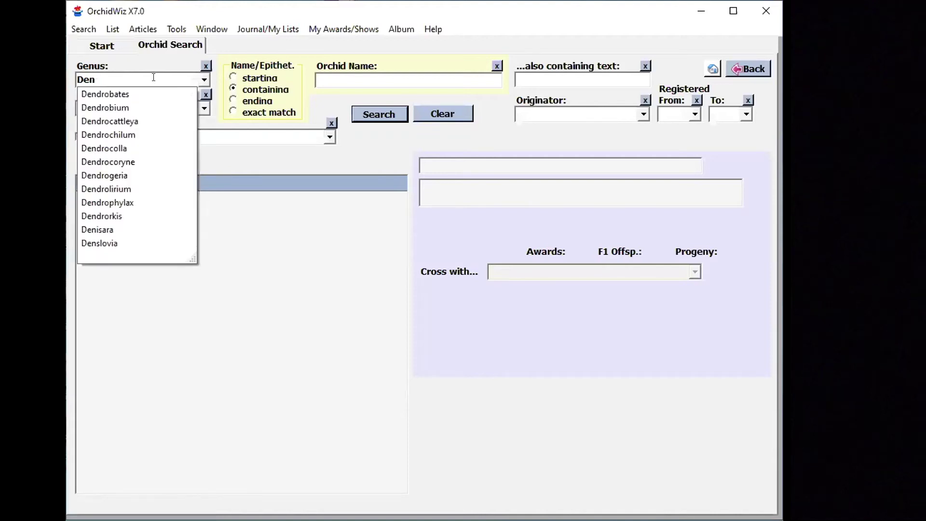
text(d)
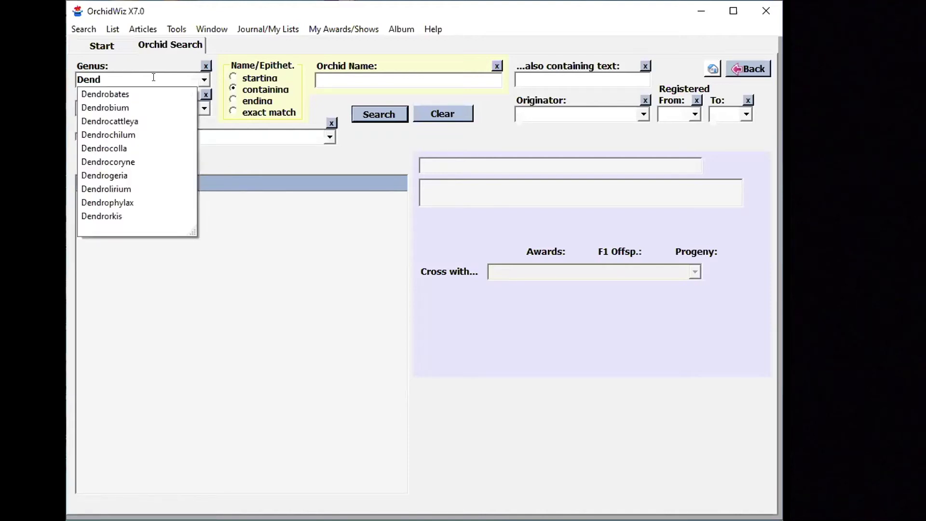
click(131, 135)
click(366, 118)
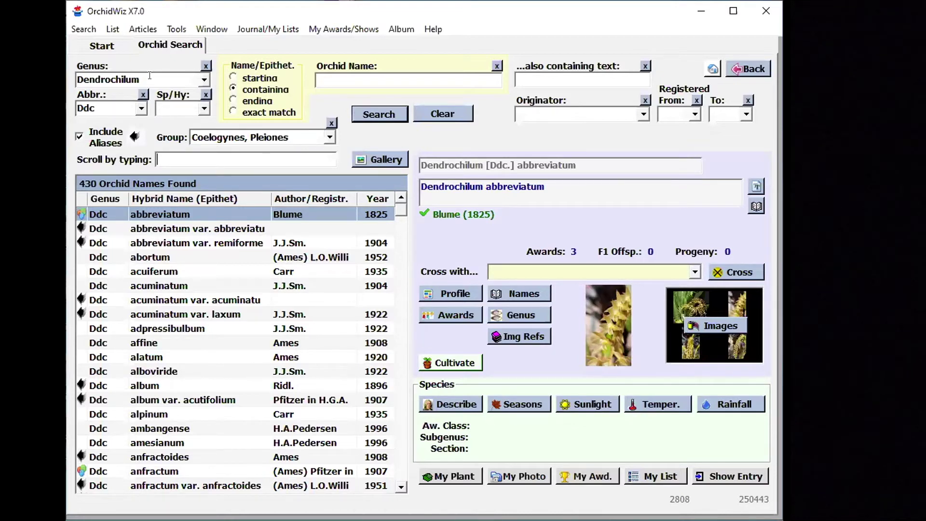
Clear the genus filter, and enter paph as the genus abbreviation and remove it again
click(206, 66)
click(111, 107)
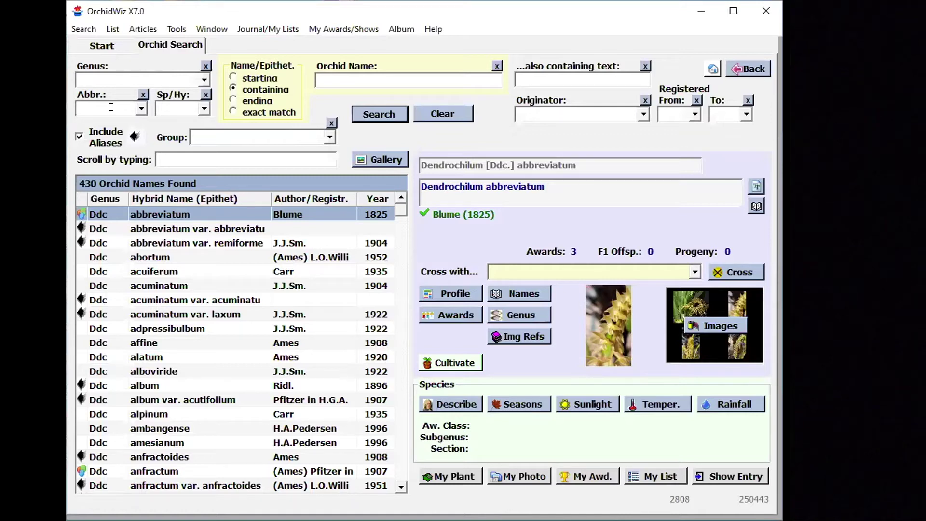
text(p)
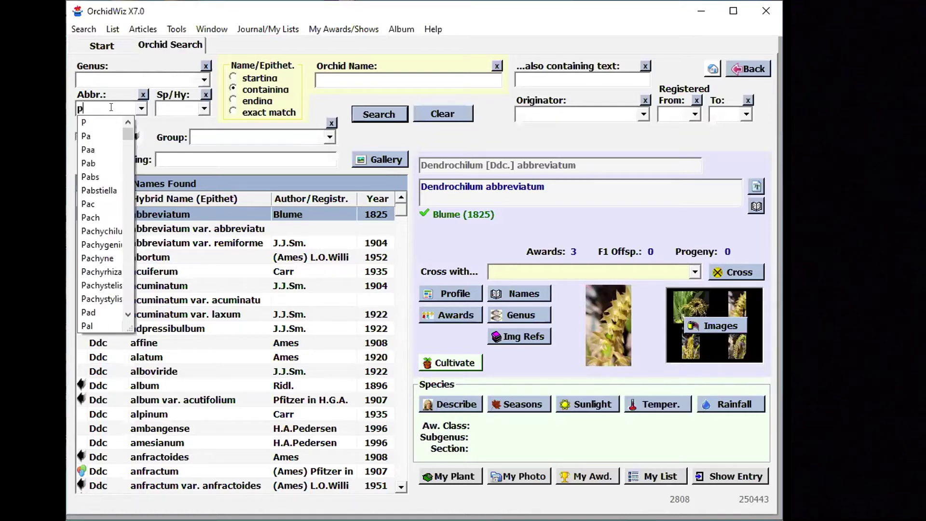
text(a)
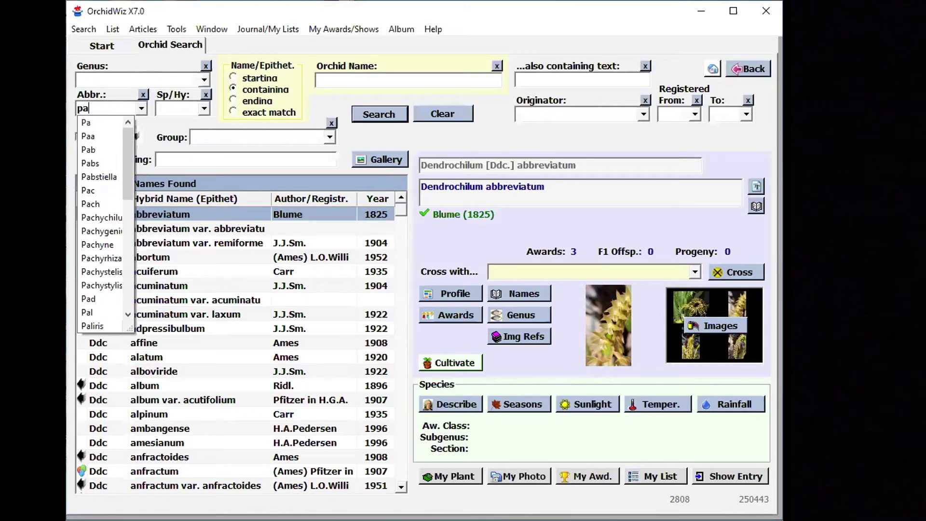
text(ph)
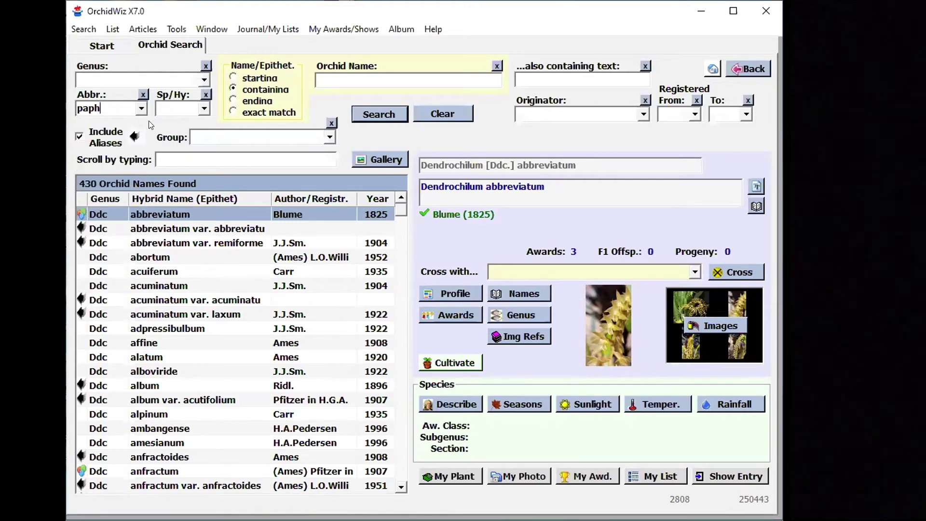
click(141, 95)
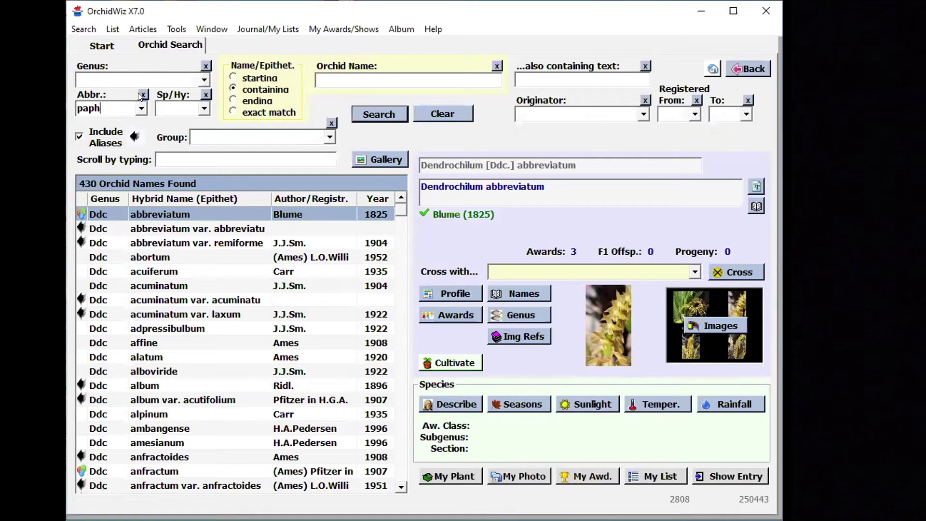
Search for species only, with aliases excluded
click(203, 111)
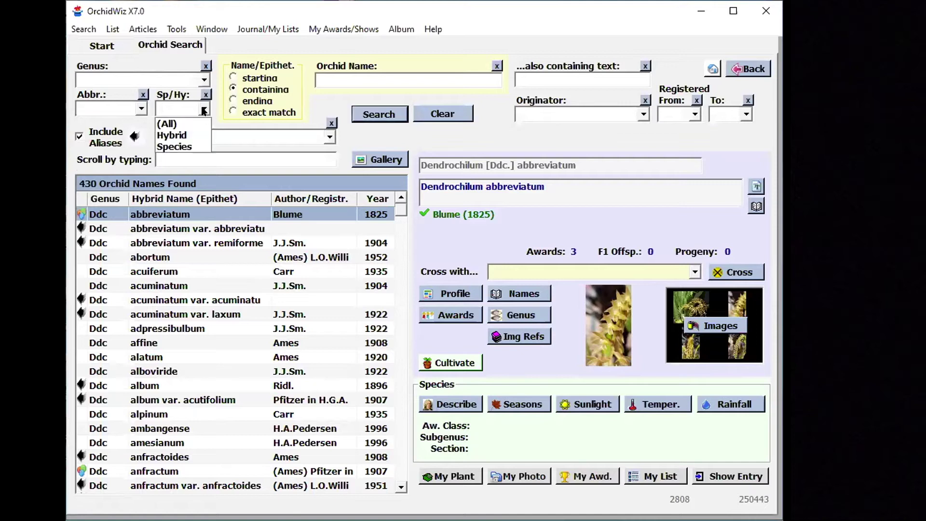
click(193, 144)
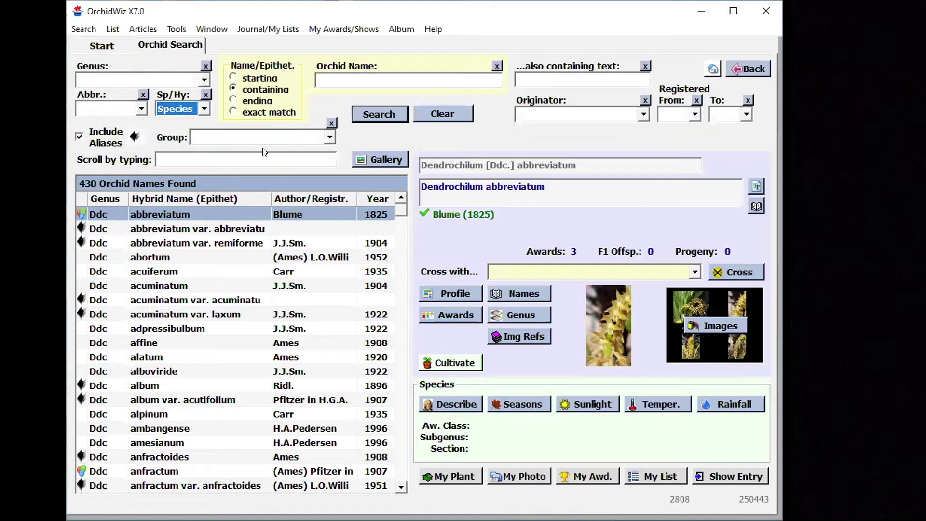
click(79, 137)
click(361, 114)
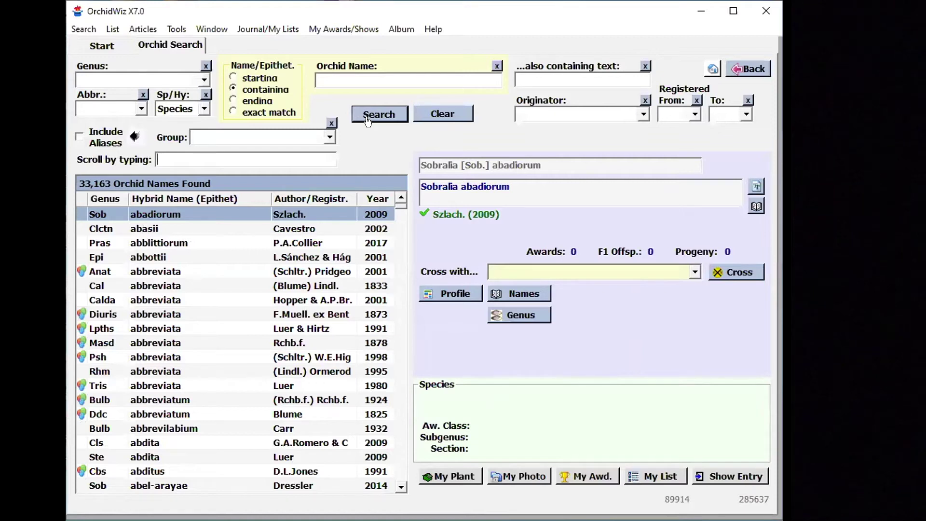
Select Anathallis abbreviata in the results, view the image gallery of the found species and return to the search
click(137, 266)
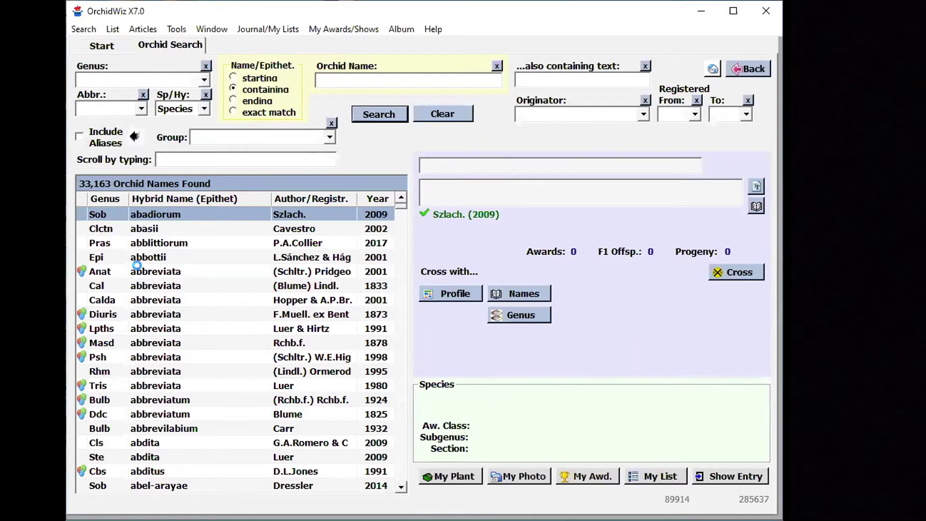
click(371, 160)
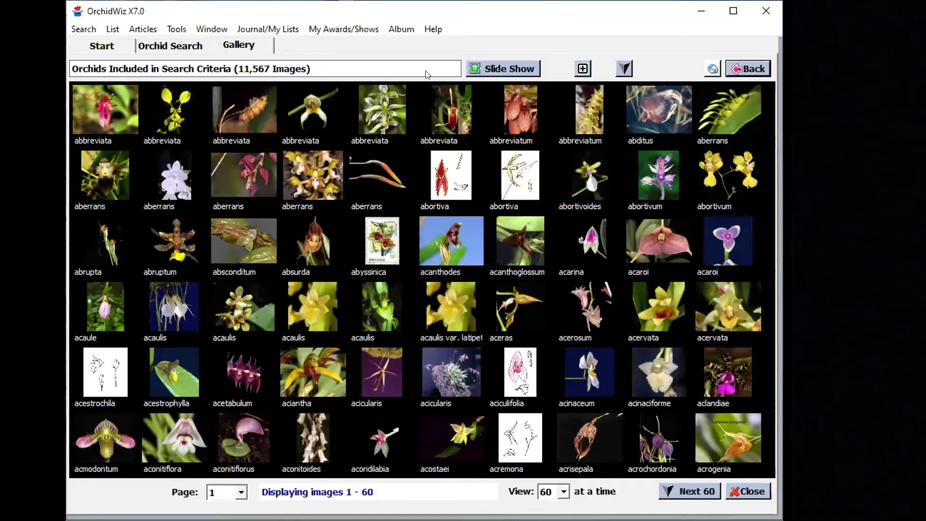
click(735, 72)
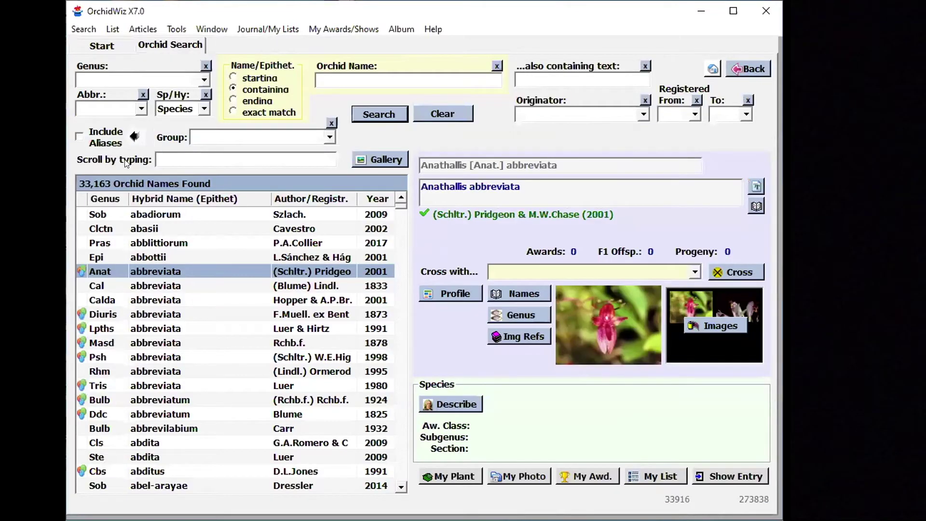
Restrict the search criteria to the Phalaenopsis, Doritis group
click(329, 137)
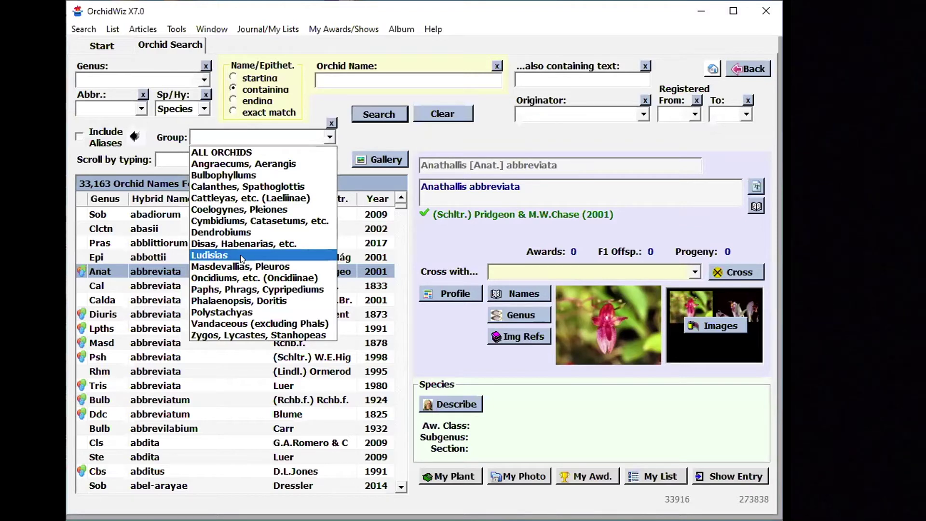
click(245, 301)
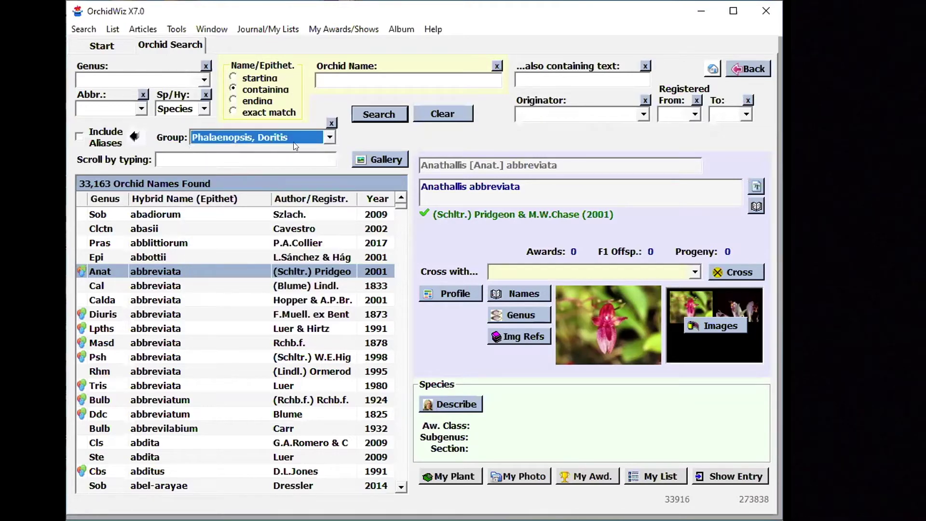
click(386, 81)
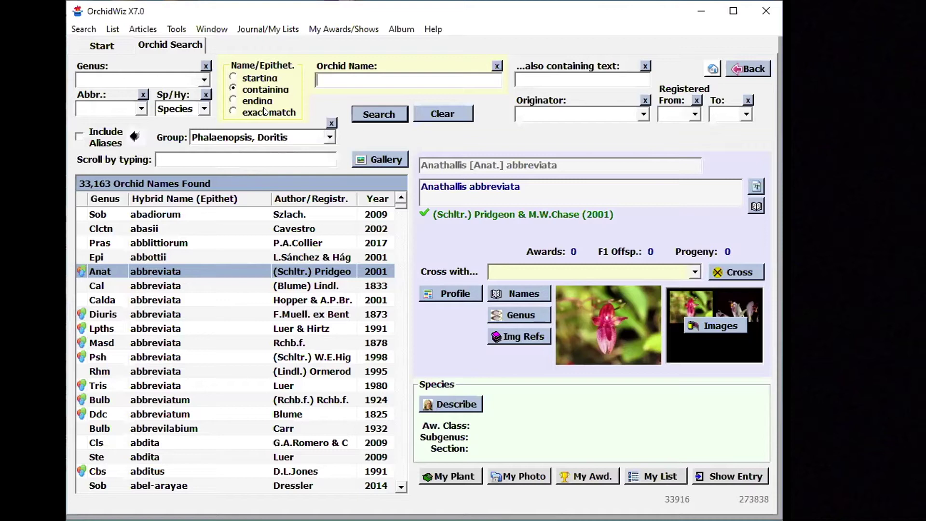
click(527, 76)
Search for orchids with R.F. Orchids as the originator
click(643, 115)
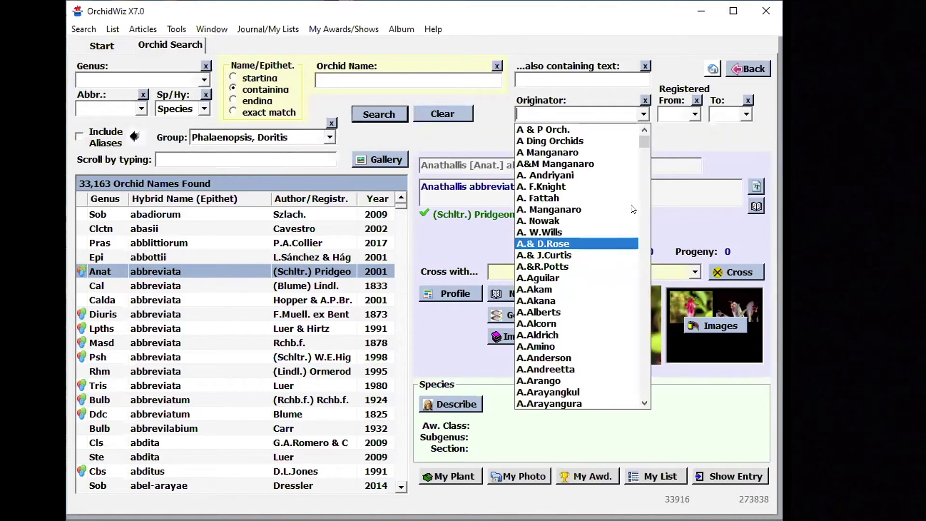
text(r.f. Orchids)
click(595, 110)
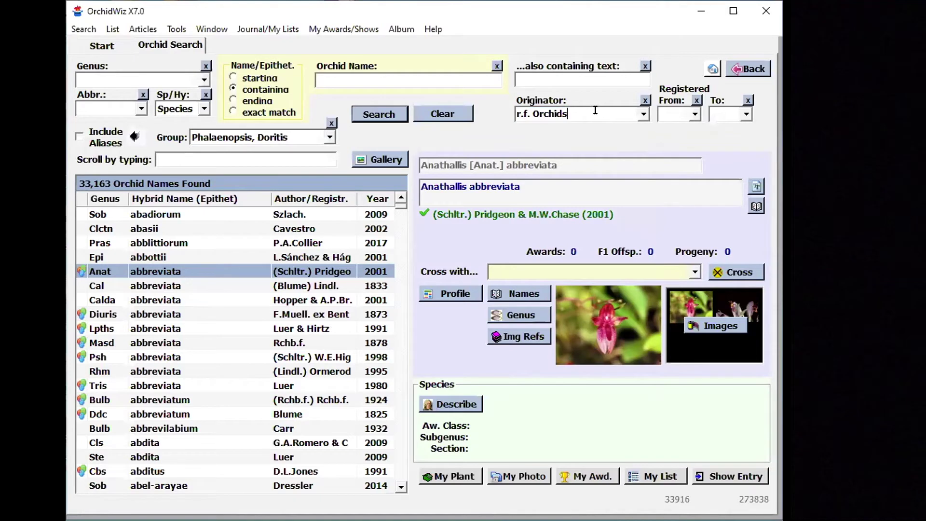
key(Return)
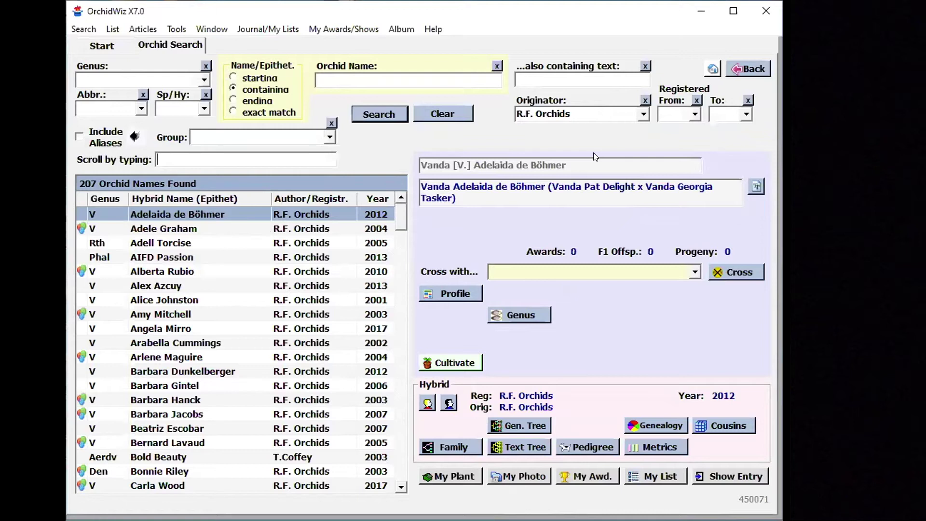
Clear all search criteria and search the Phalaenopsis, Doritis group for orchids registered from 2015
click(443, 114)
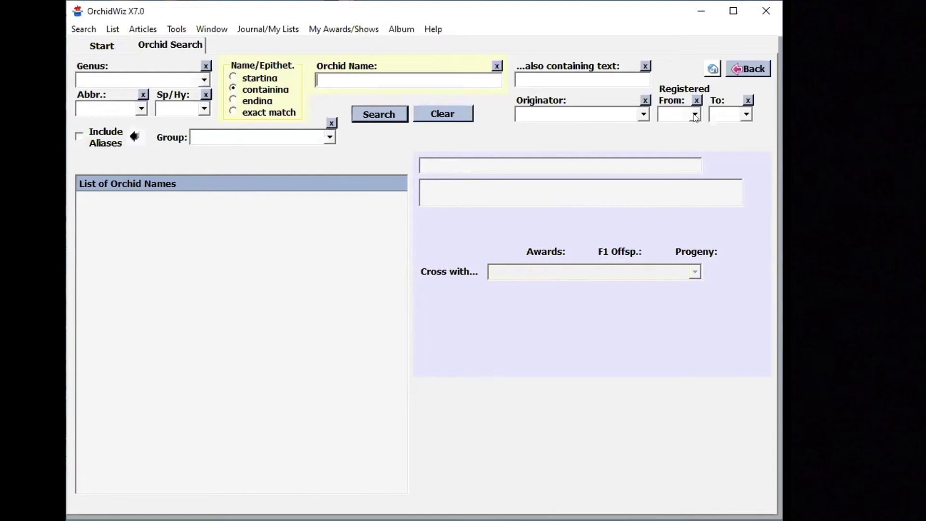
click(331, 137)
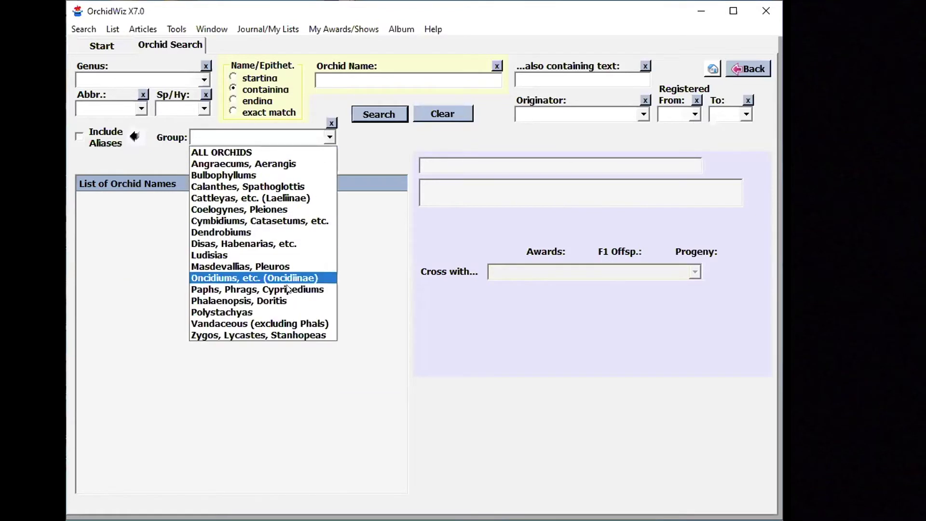
click(286, 301)
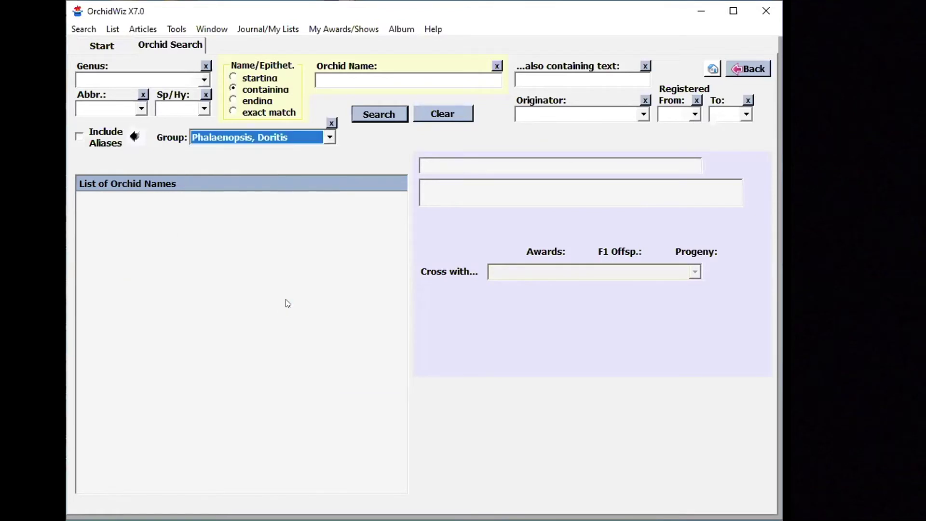
click(695, 114)
drag(695, 159, 696, 397)
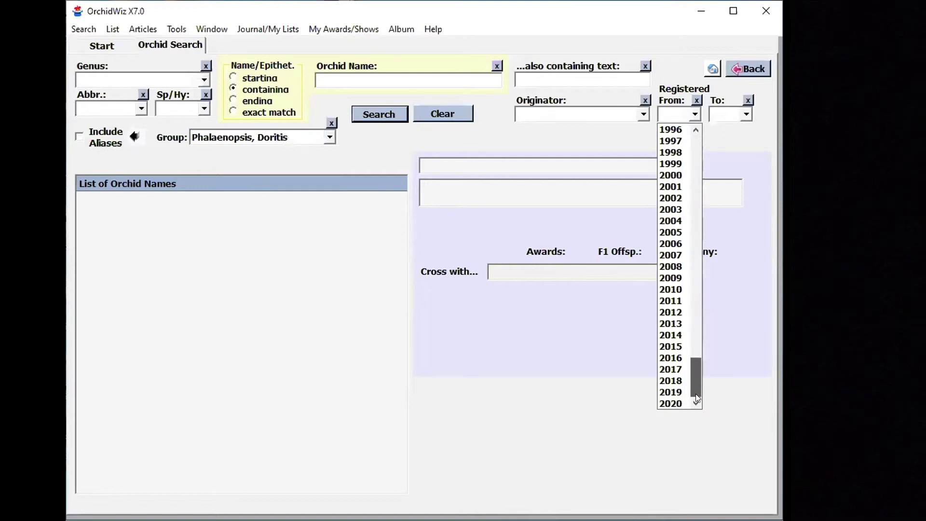
click(671, 346)
click(361, 112)
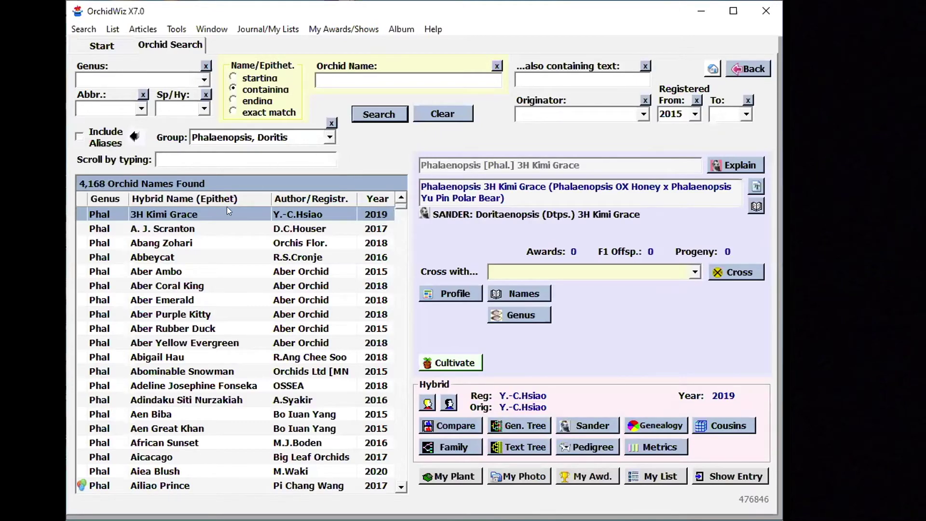
Select Ailiao Prince in the results, view the image gallery of the found orchids and return to the search
scroll(318, 277, down, 6)
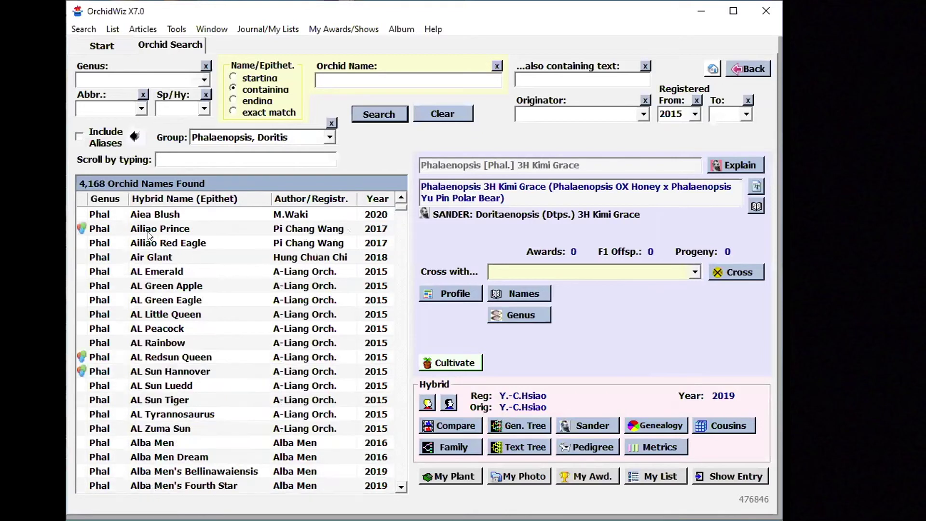
click(143, 227)
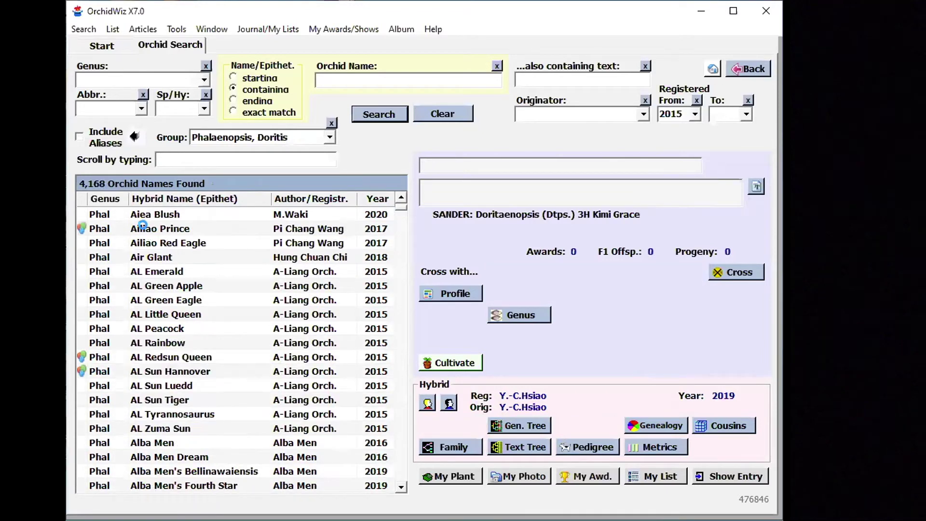
click(384, 162)
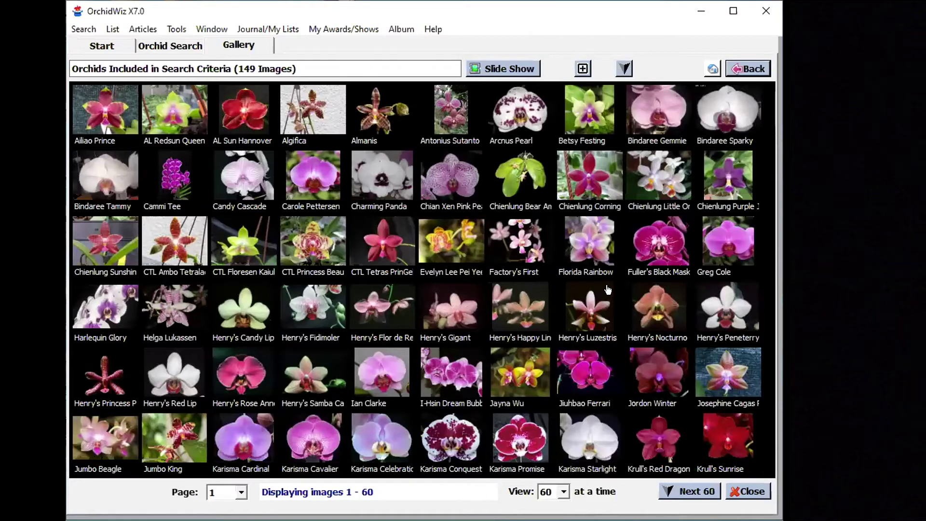
click(747, 69)
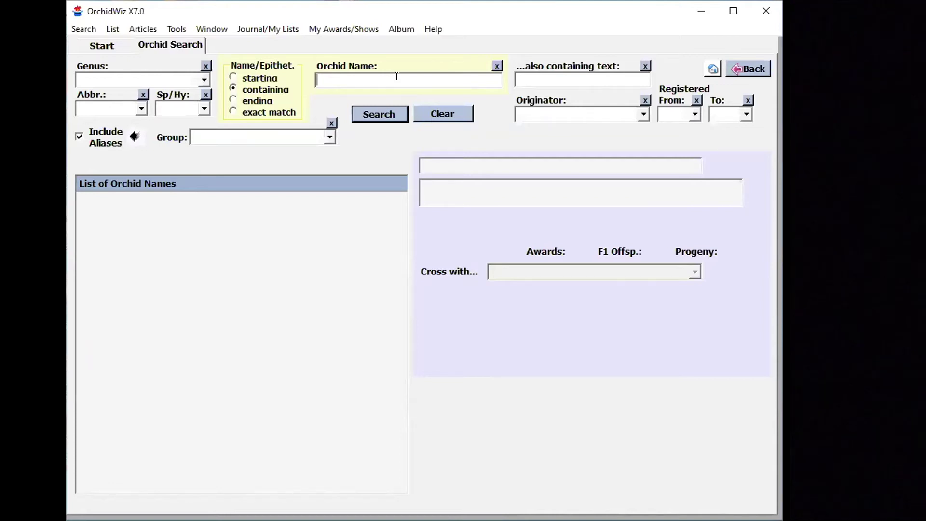
Search for orchid names containing roth and open the image gallery of the results
text(roth)
click(377, 114)
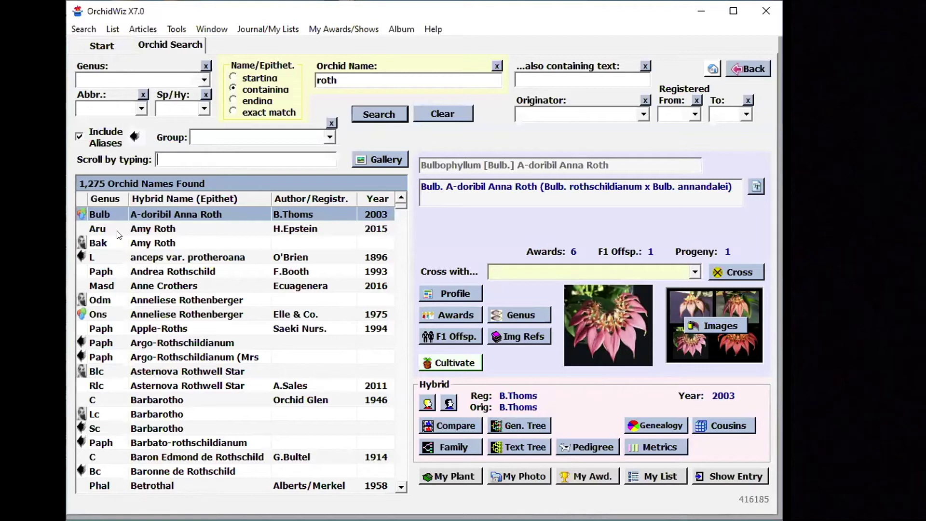
click(147, 217)
click(379, 160)
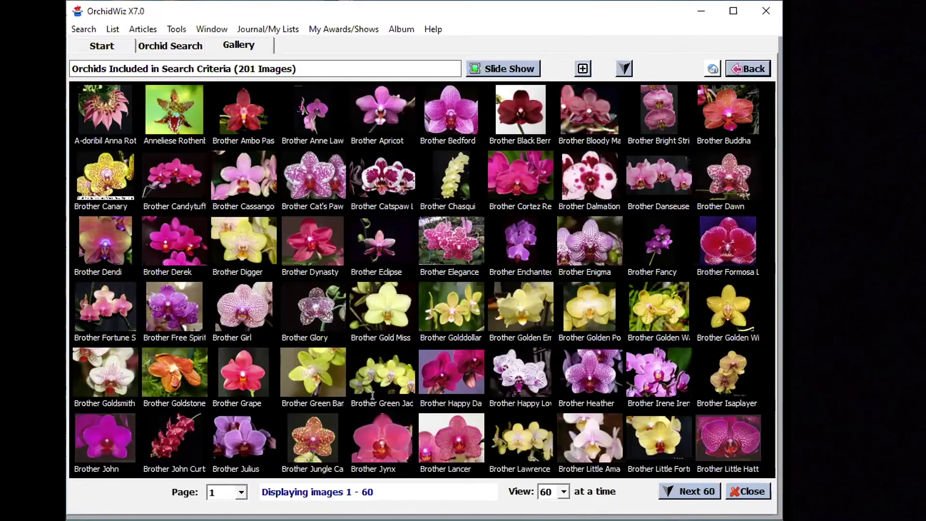
Return to the search form and restrict the roth name search to the Paphs, Phrags, Cypripediums group
click(753, 69)
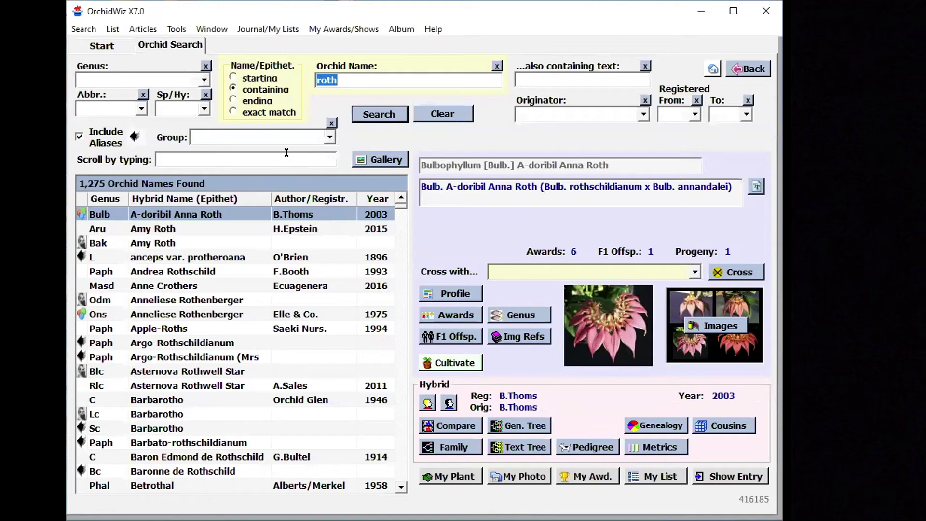
click(329, 139)
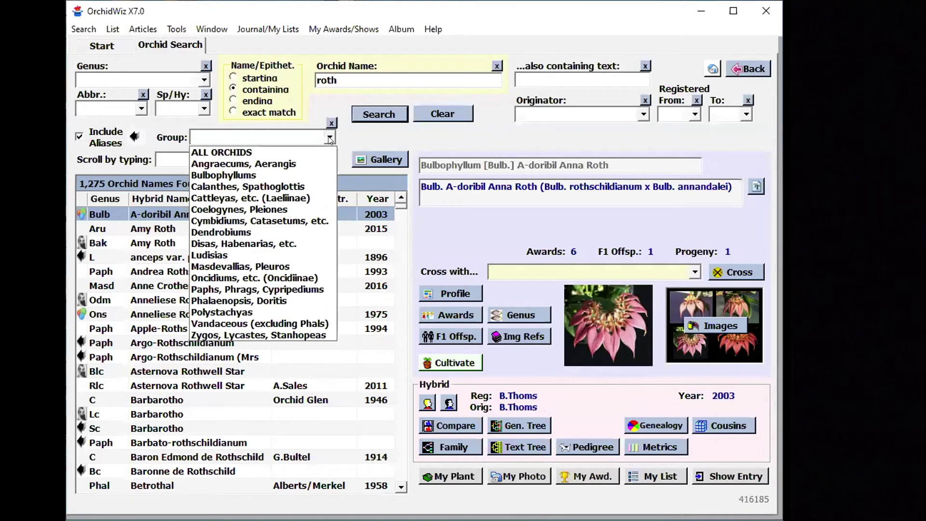
click(270, 288)
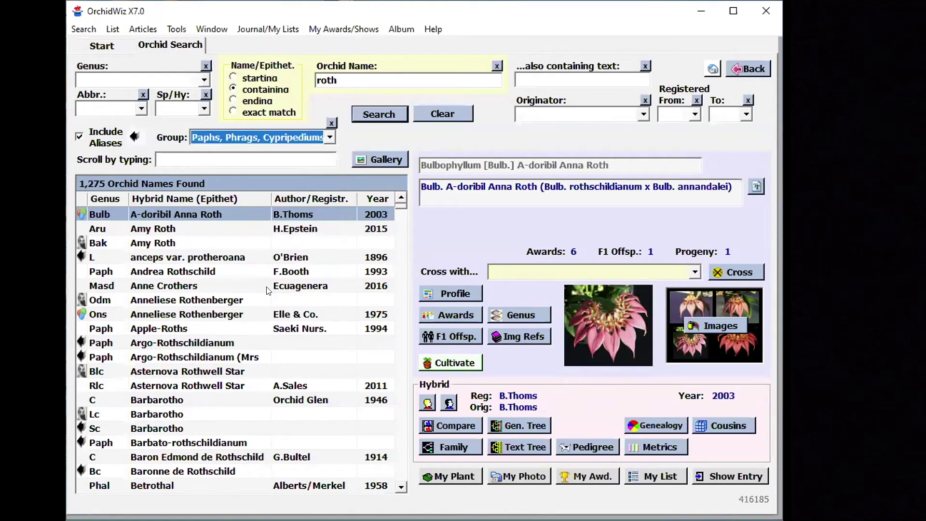
click(366, 113)
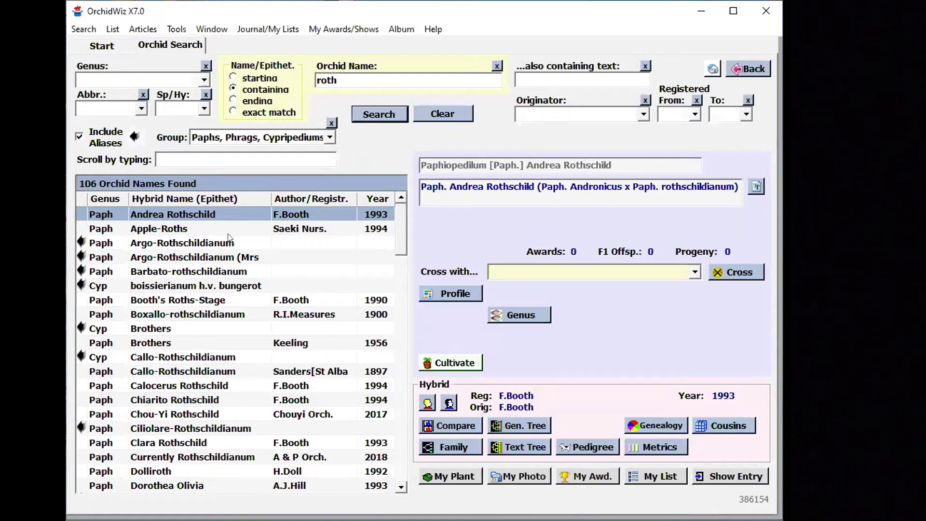
Select Elie de Rothschild in the results and view the image gallery of the found orchids
scroll(229, 237, down, 11)
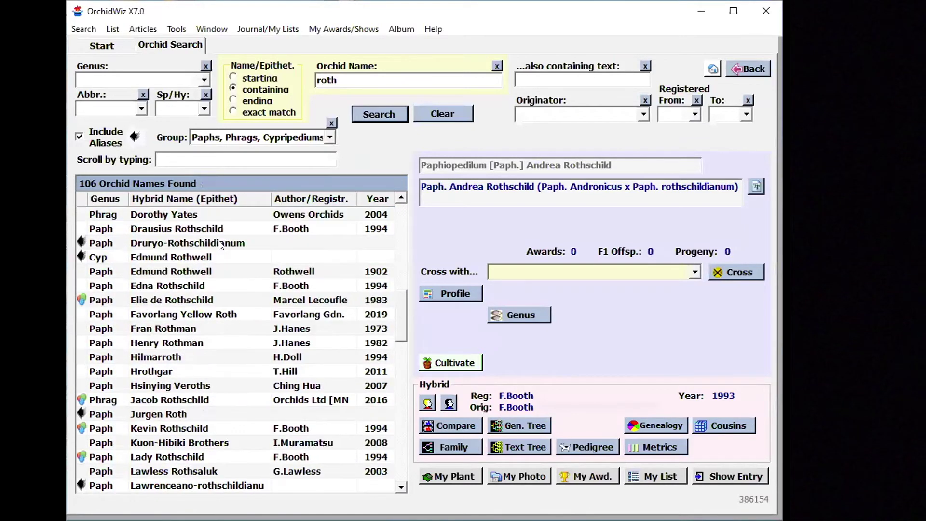
click(147, 300)
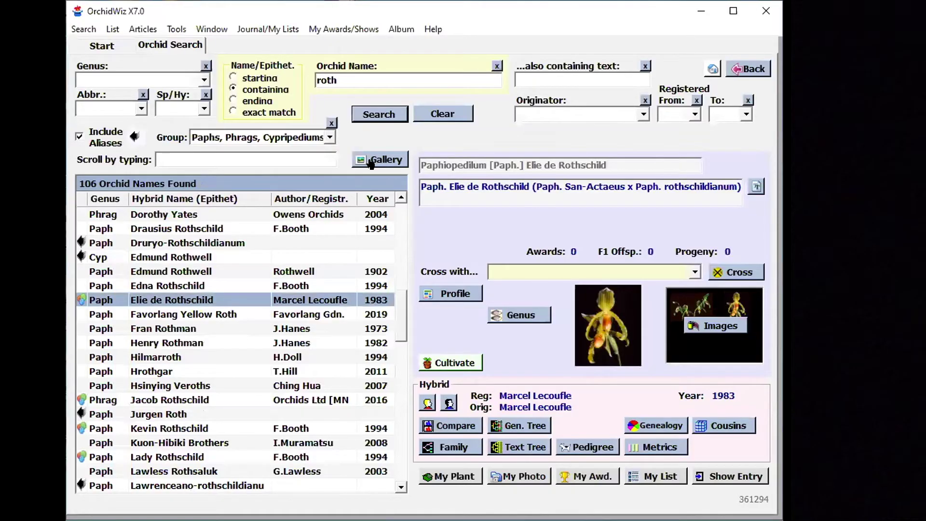
click(380, 163)
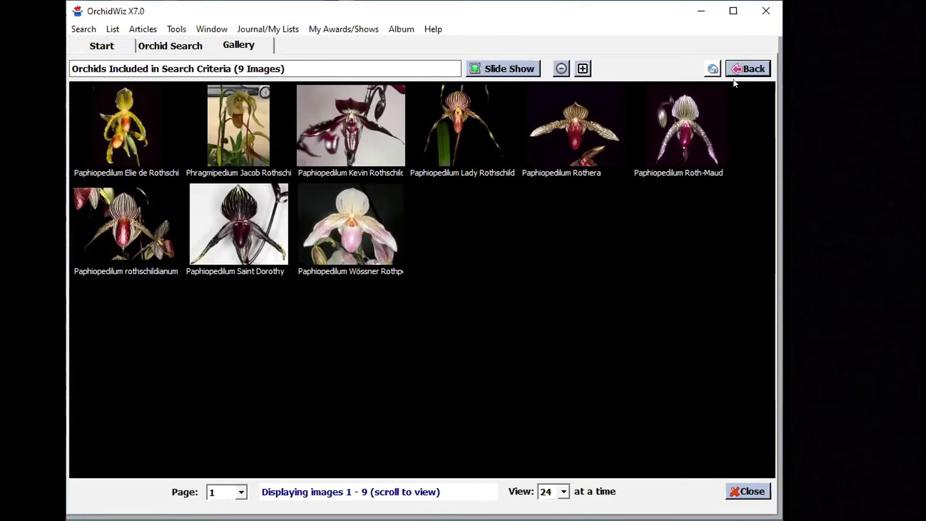
Return from the gallery, reset the group to ALL ORCHIDS and search for names containing roth with the abbreviation Paph
click(744, 69)
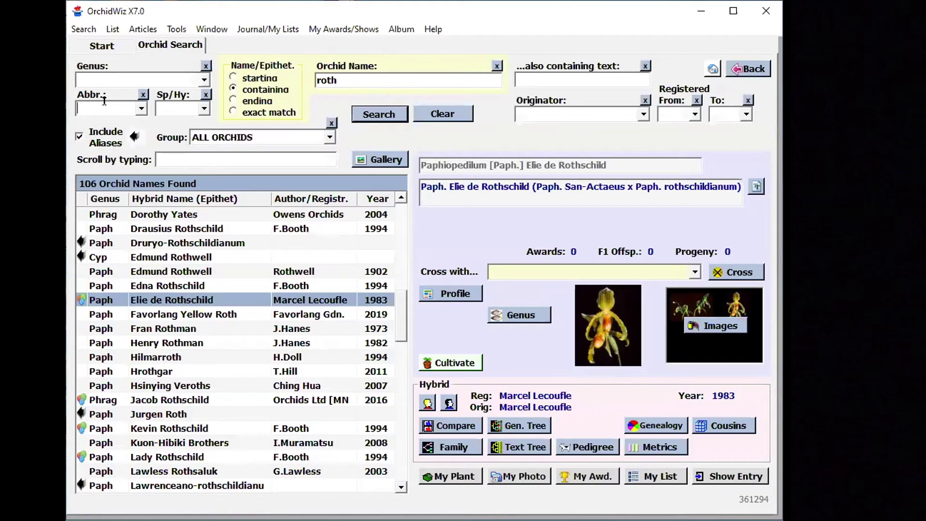
text(paph)
click(376, 114)
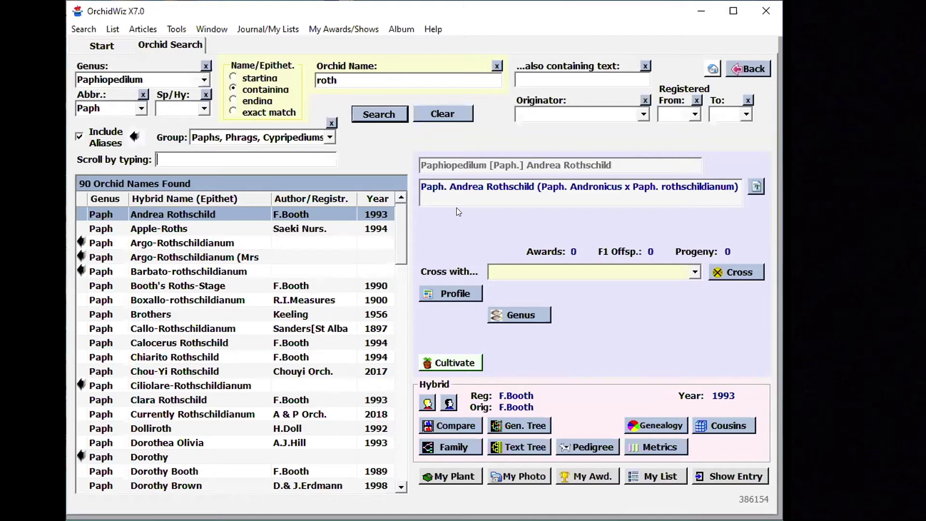
Clear all search criteria and search the Cattleyas, etc. (Laeliinae) group for names containing why not
click(456, 118)
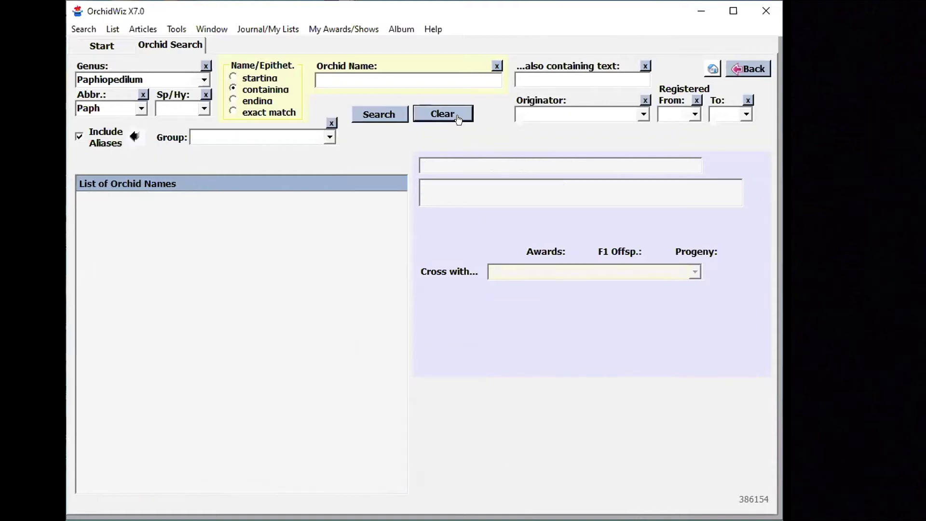
click(330, 140)
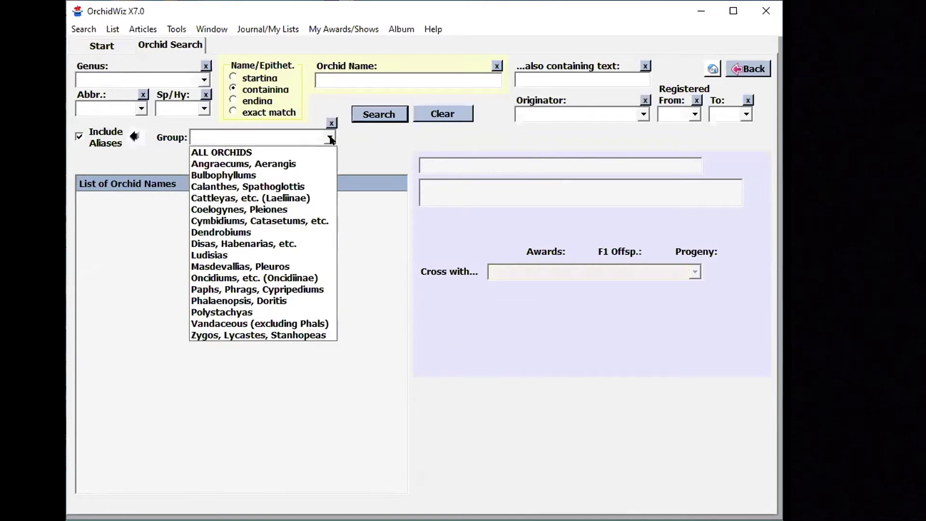
click(287, 199)
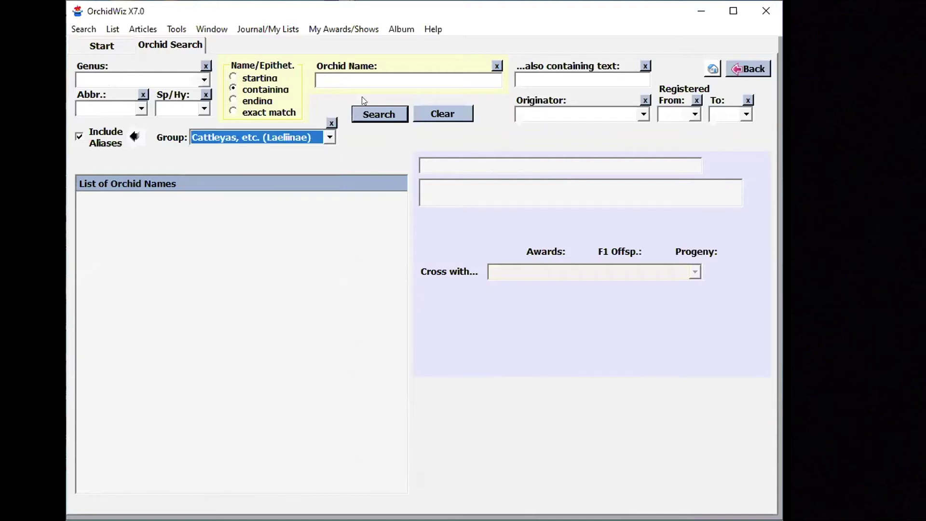
click(367, 78)
text(why not)
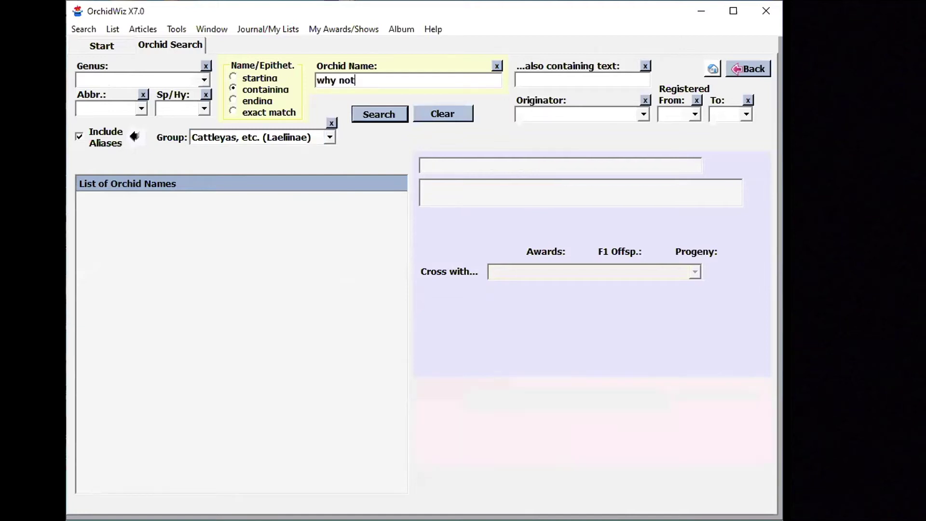
key(Return)
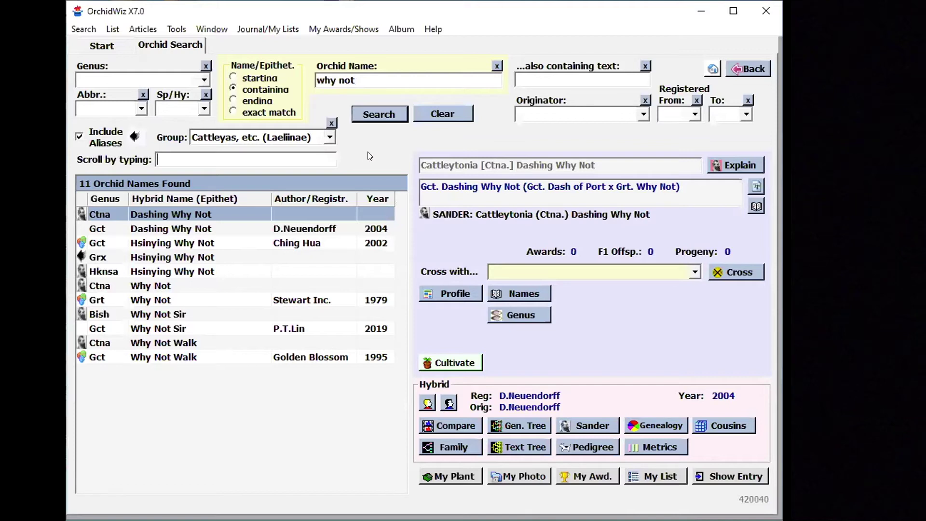
Clear the criteria and list all orchids in the Cattleyas, etc. (Laeliinae) group
click(443, 116)
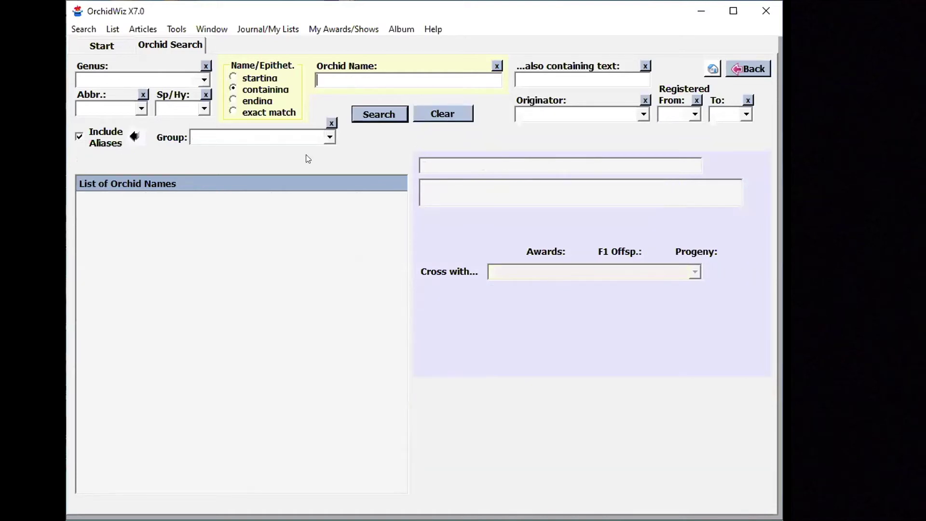
click(329, 137)
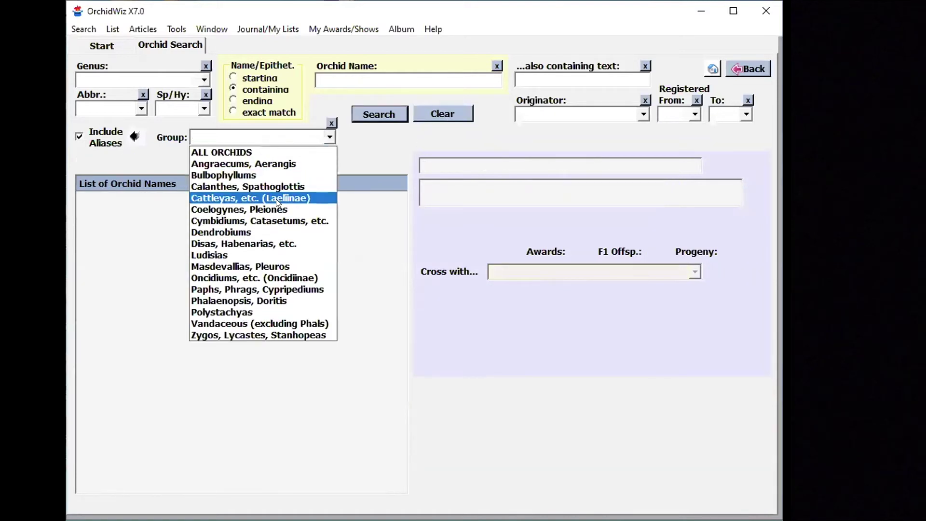
click(278, 198)
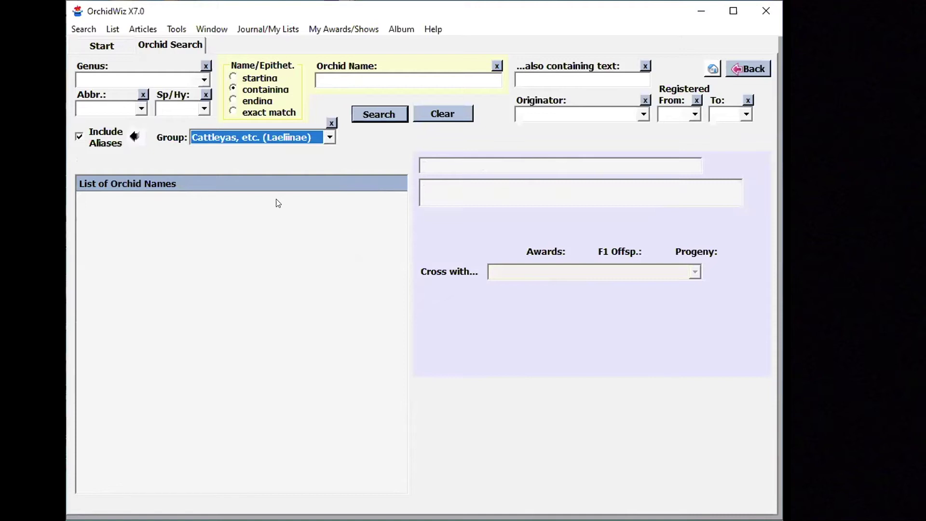
click(379, 119)
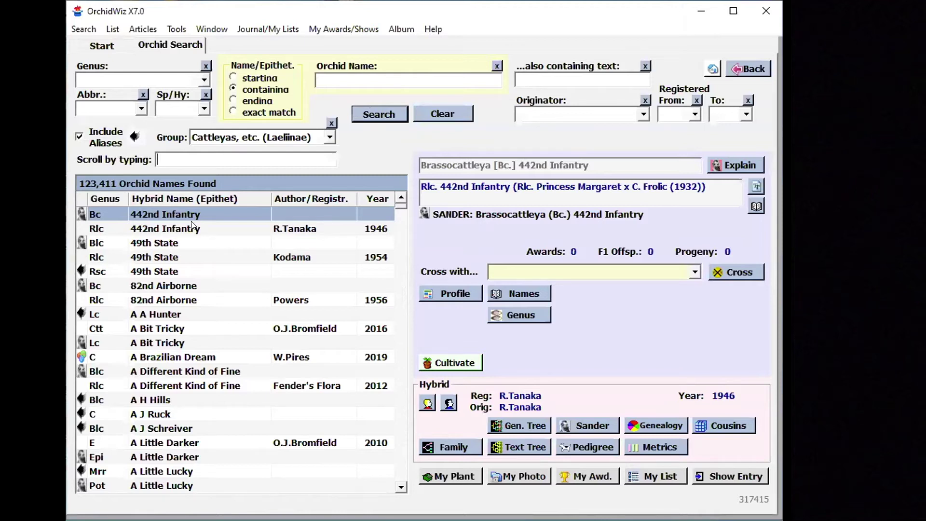
Scroll the Cattleya results to names starting with why by entering its letters one at a time, and shorten the scroll text to w
click(180, 158)
text(w)
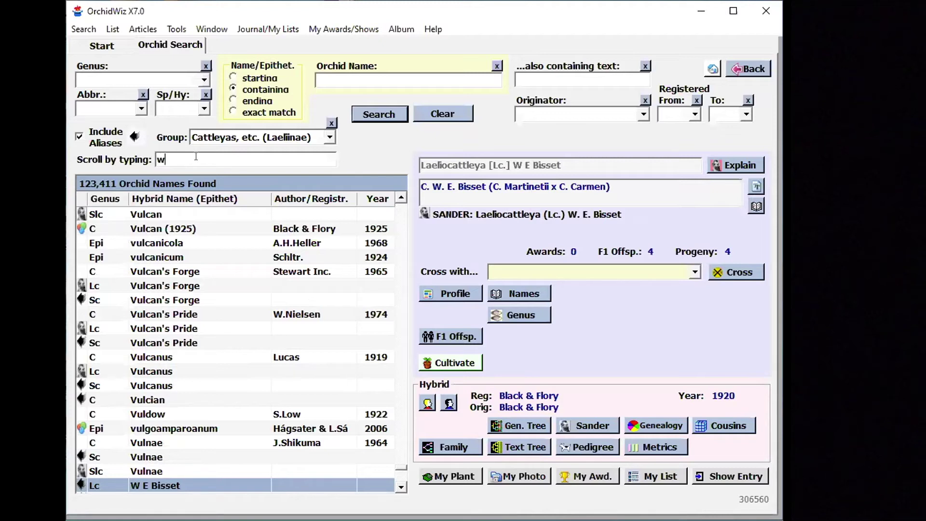
text(h)
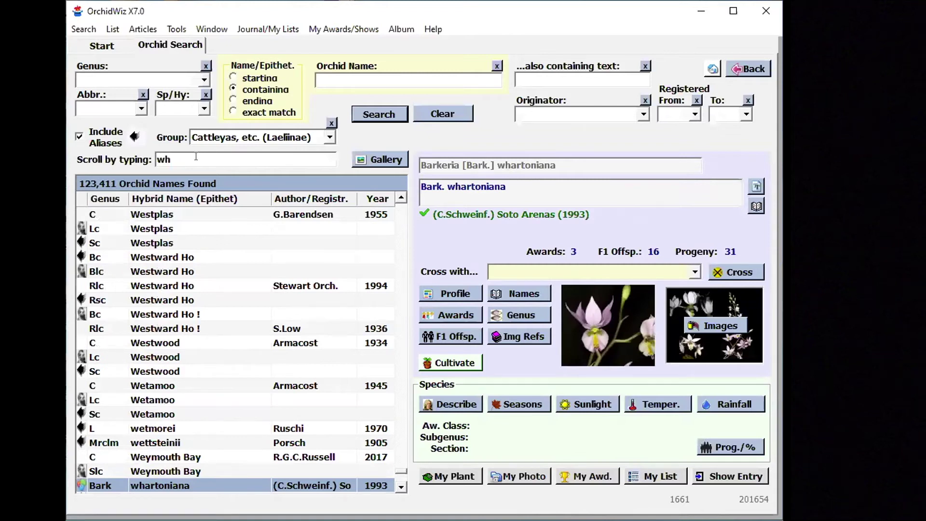
text(y)
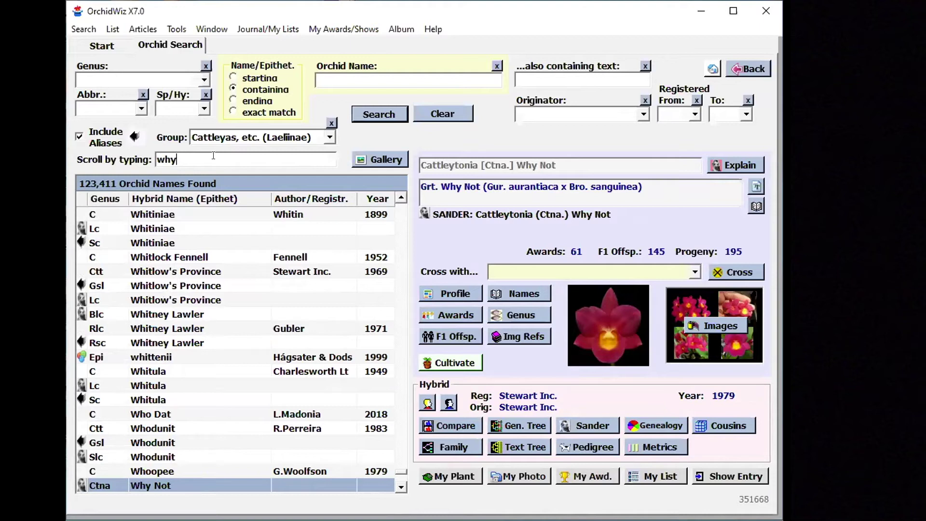
key(BackSpace)
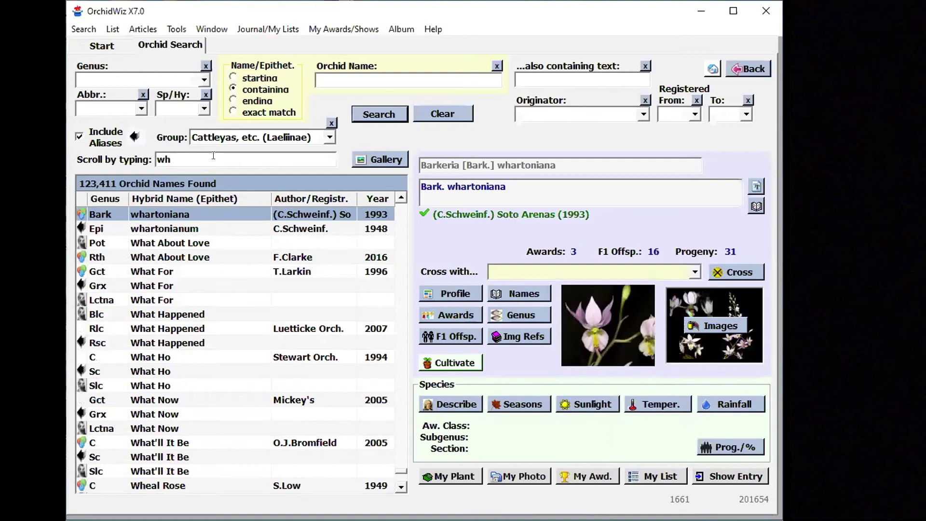
key(BackSpace)
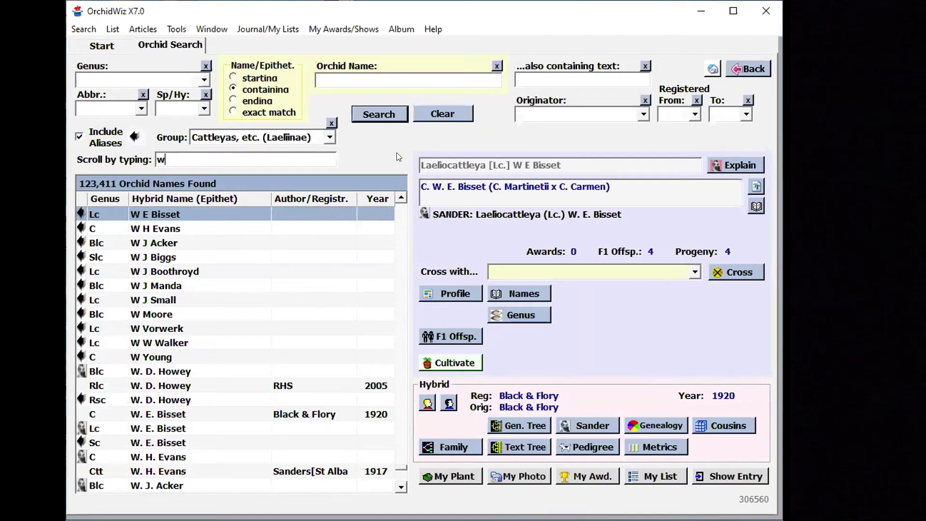
Clear the criteria and search for orchid names ending in dianum
click(441, 113)
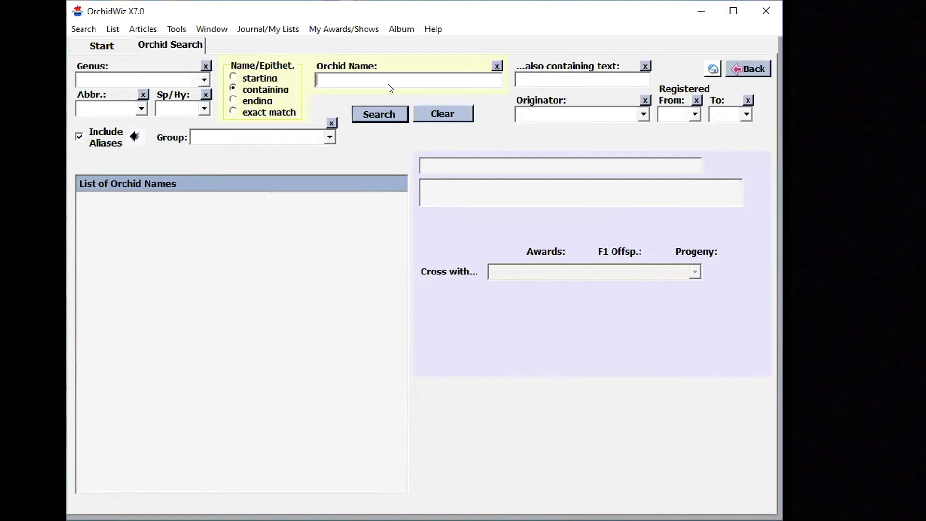
text(dianum)
click(229, 98)
click(369, 113)
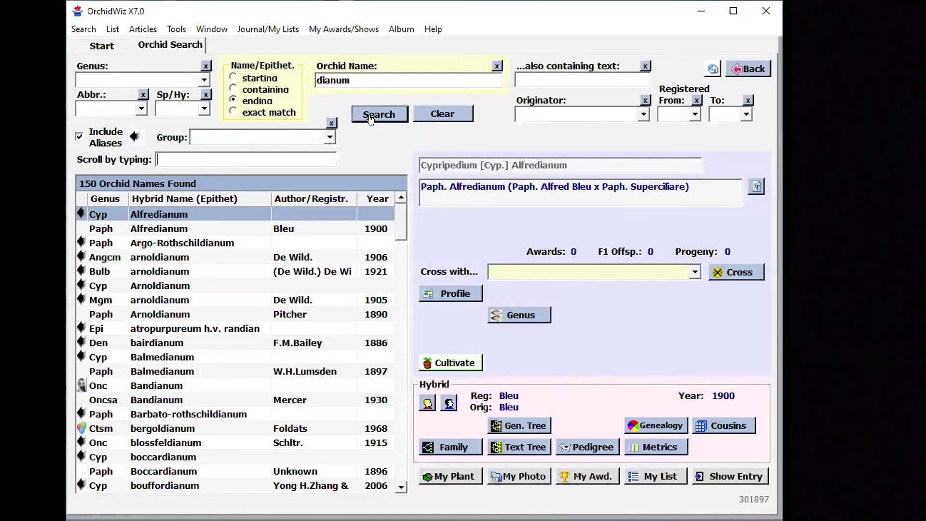
click(356, 113)
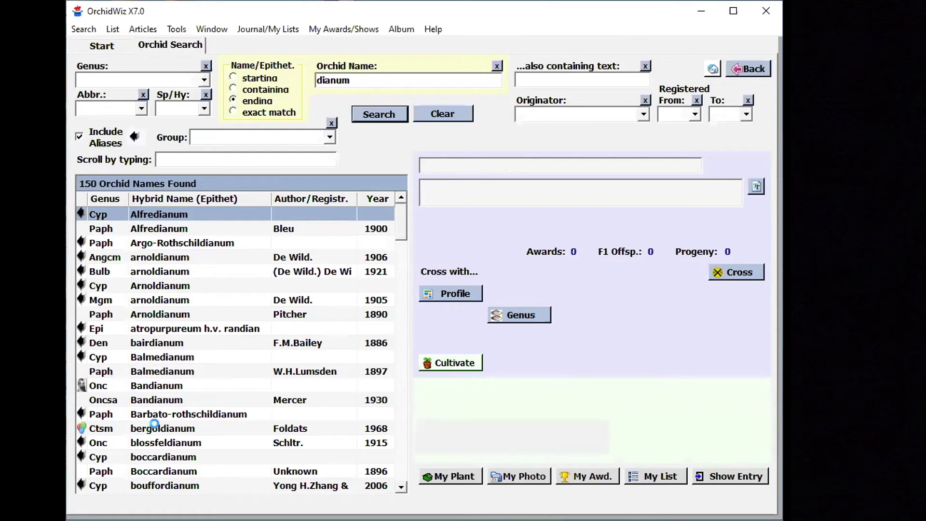
Select bergoldianum in the results, view the image gallery of the found orchids and return to the search
click(154, 427)
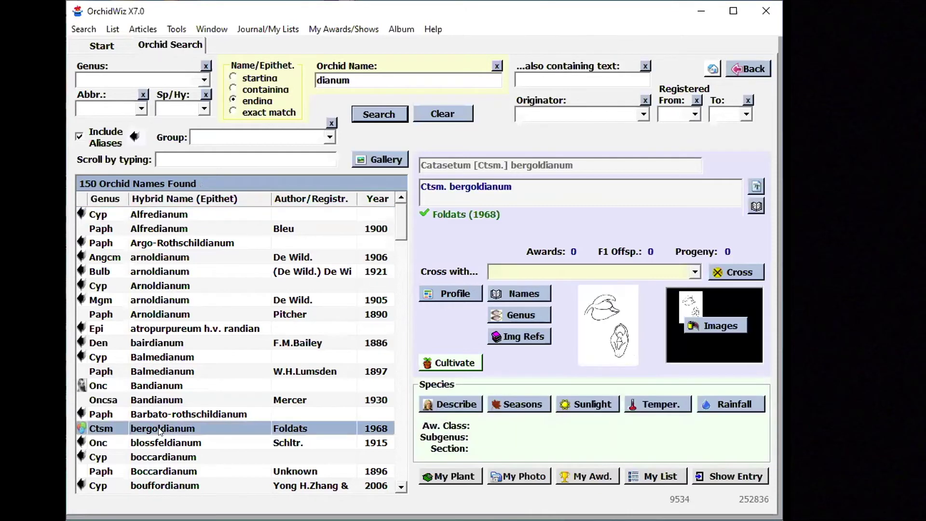
click(379, 161)
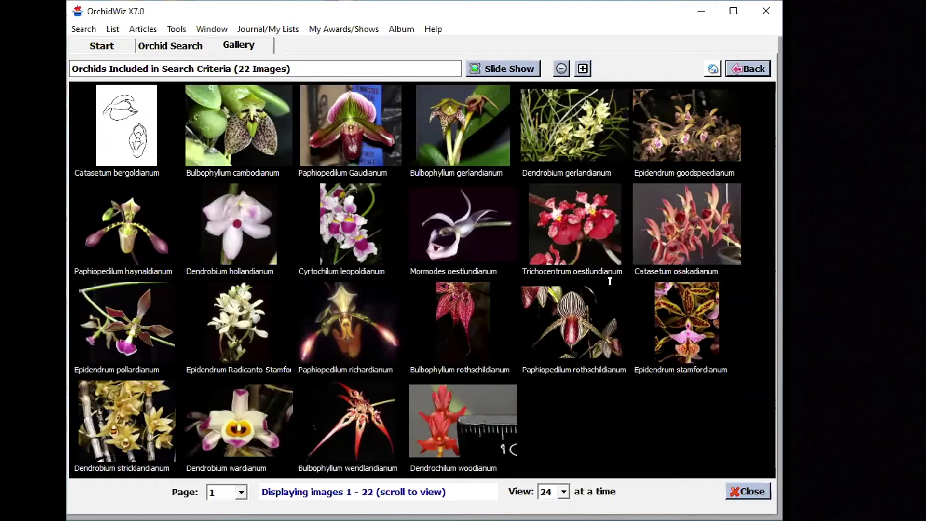
key(Escape)
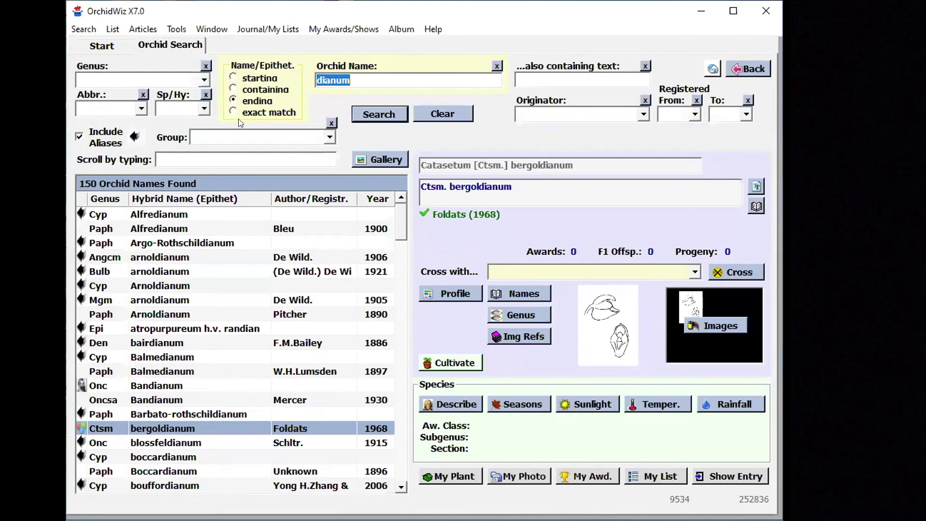
Switch the name matching to containing, clear the criteria and search for appleblossom
click(232, 89)
click(451, 120)
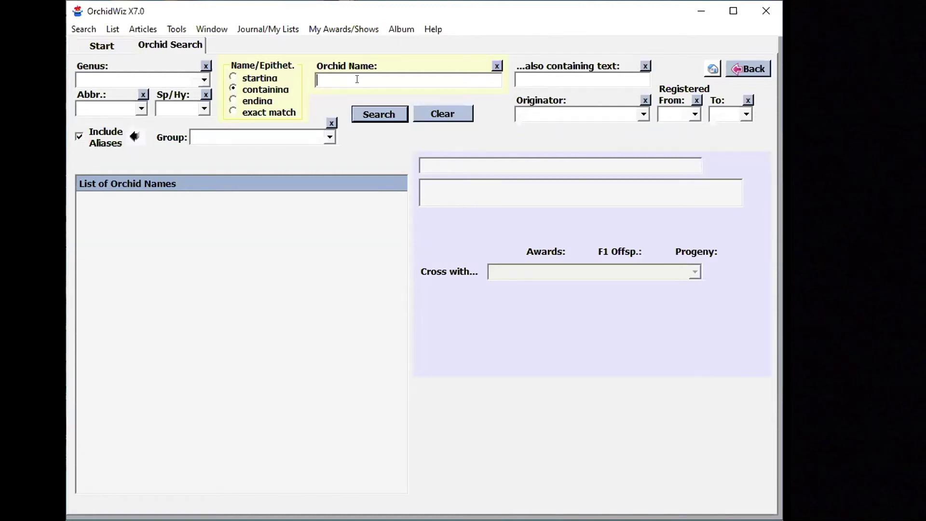
text(appleblossom)
key(Return)
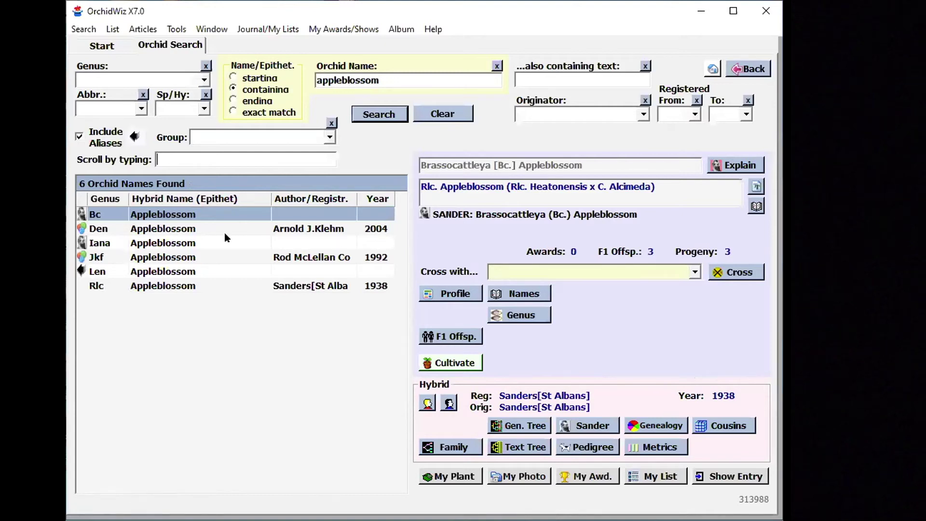
Review the Bc, Den and Jkf Appleblossom entries in the results list
click(156, 218)
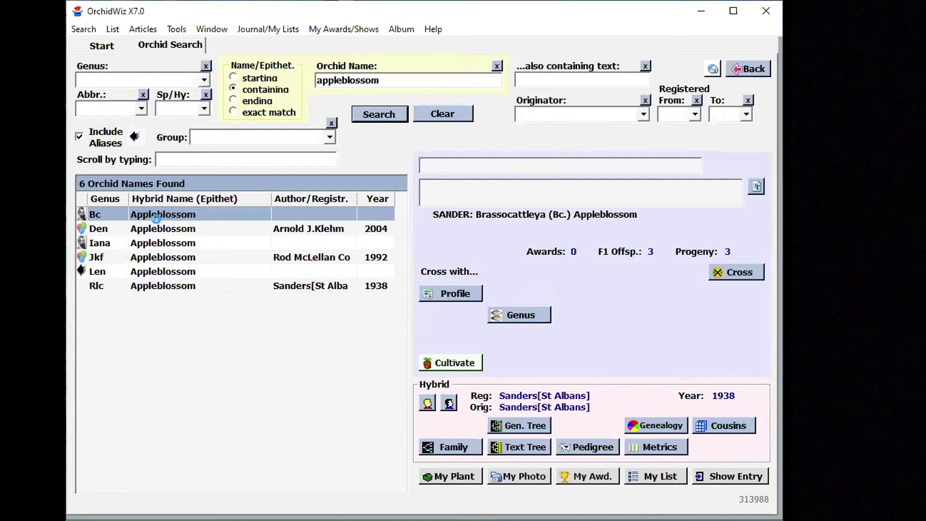
click(161, 227)
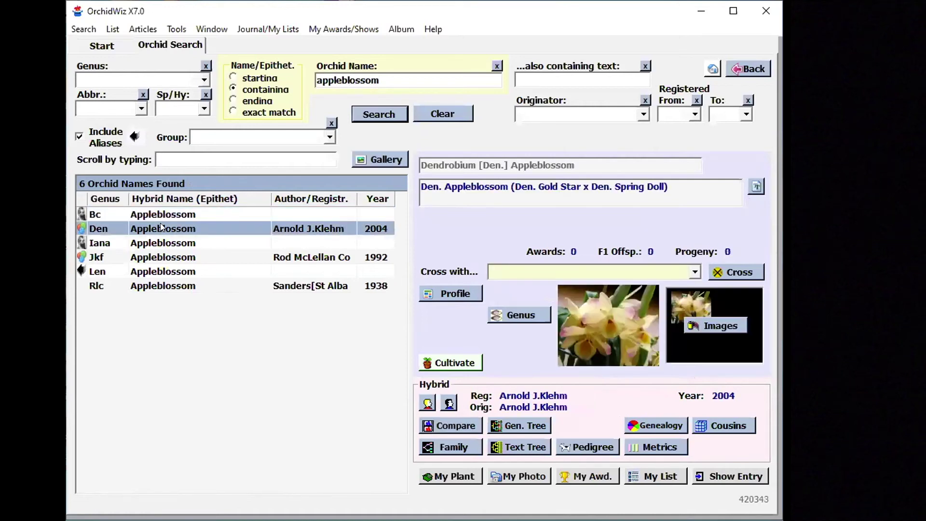
click(161, 257)
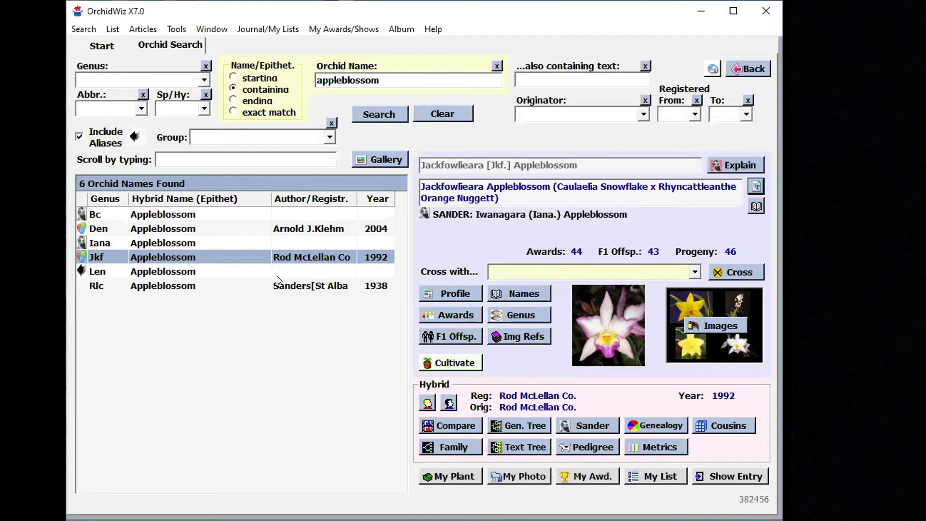
Change the orchid name to apple blossom as two words and search again
click(379, 110)
click(342, 80)
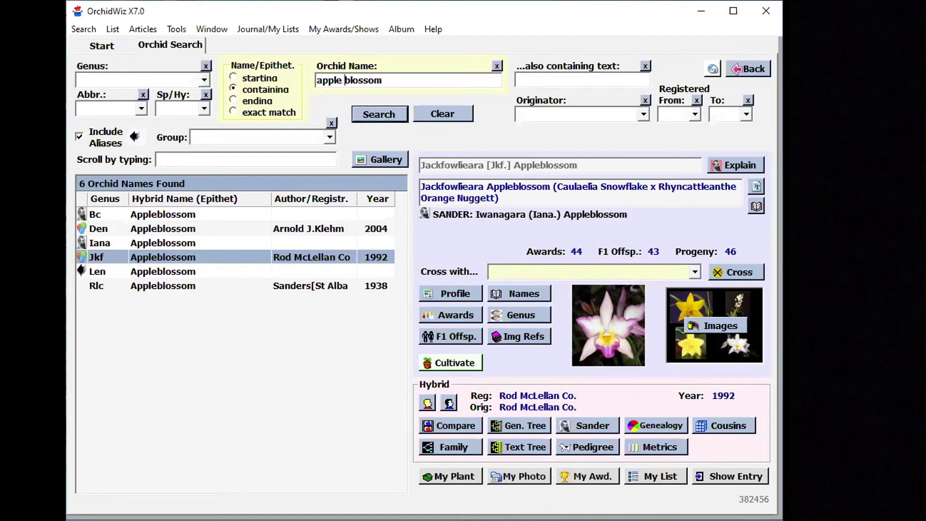
click(387, 111)
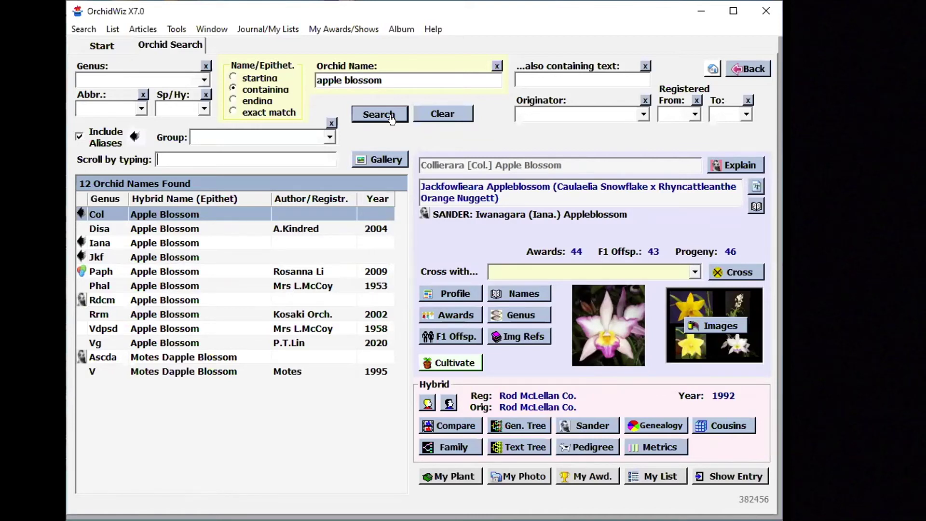
Shorten the orchid name to apple, add blossom as the also-containing text and search
click(361, 78)
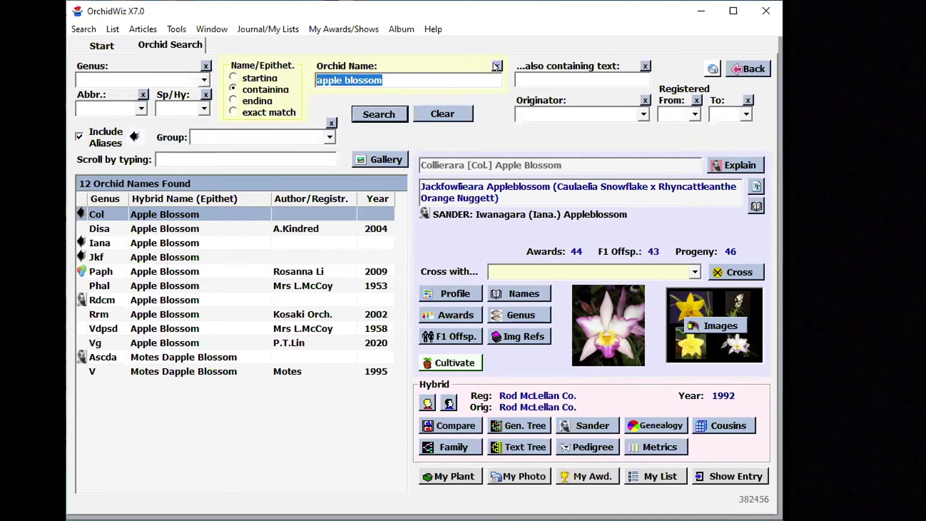
click(405, 77)
key(BackSpace)
key(BackSpace)
key(BackSpace)
key(BackSpace)
key(BackSpace)
key(BackSpace)
key(BackSpace)
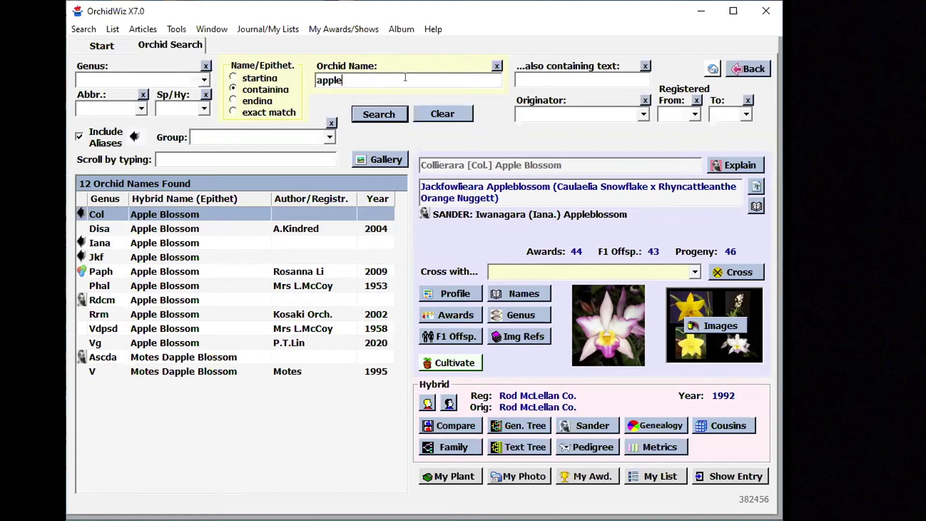
click(560, 75)
text(blossom)
click(393, 114)
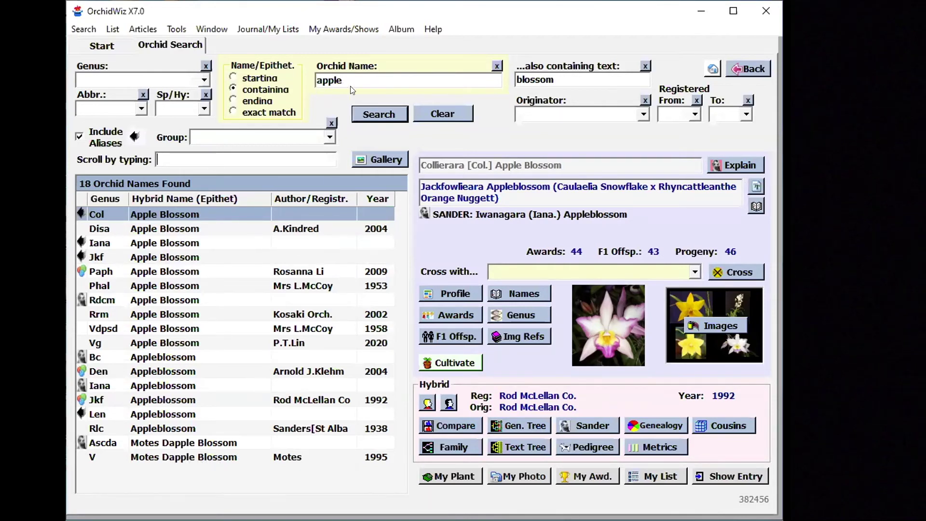
Search for orchid names containing roth and also containing anum, and look through the results
drag(371, 80, 269, 79)
text(roth)
double_click(554, 79)
text(anum)
click(372, 108)
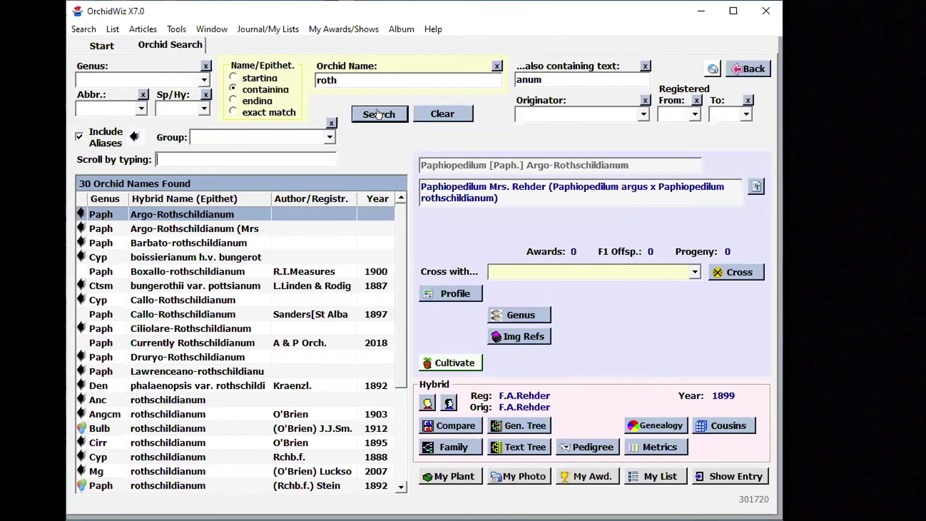
scroll(391, 362, down, 3)
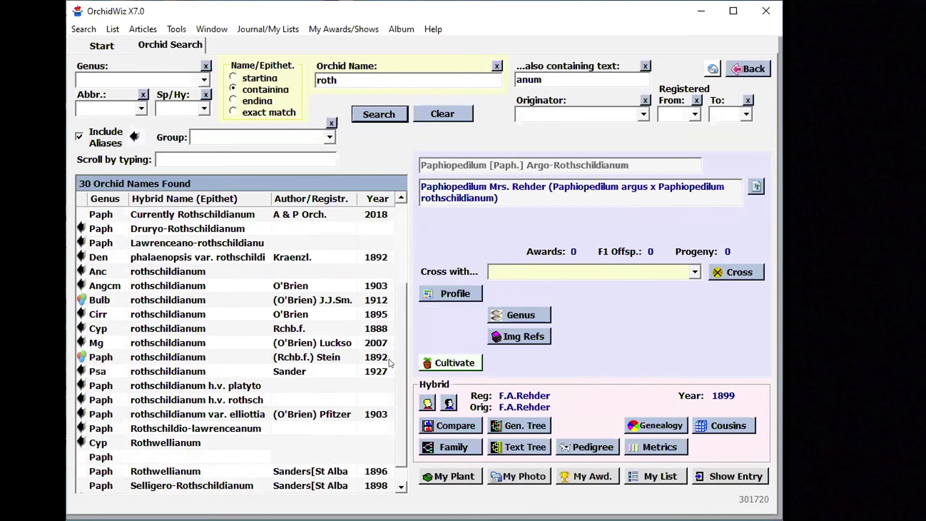
scroll(391, 363, up, 3)
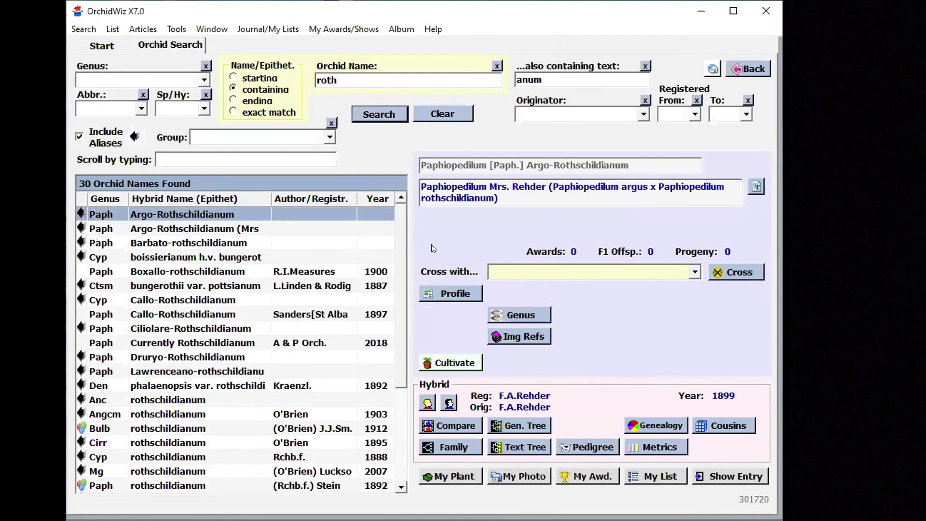
Remove both search texts and search for orchid names containing mauna and also containing kea
drag(356, 81, 274, 77)
key(Delete)
key(Tab)
key(Delete)
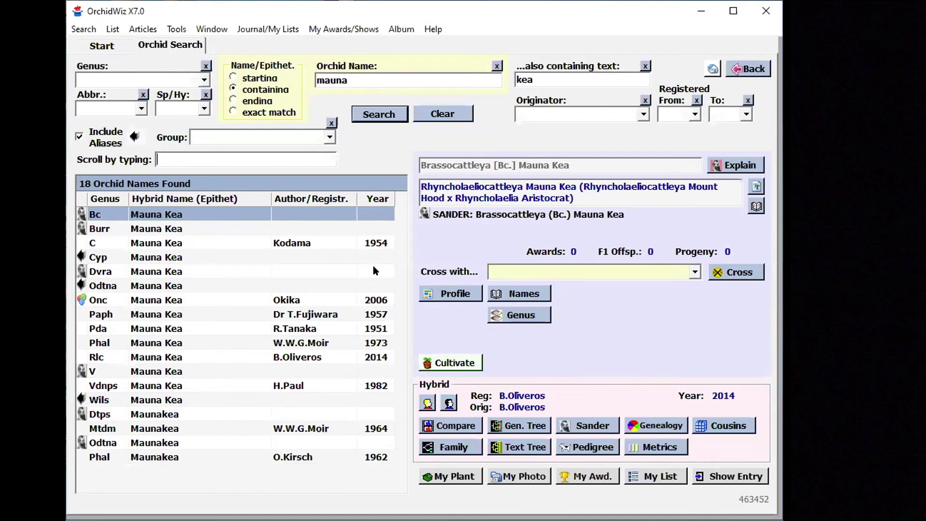
Search for orchid names containing sun and also containing set
double_click(354, 78)
text(sun)
click(526, 79)
text(set)
click(381, 115)
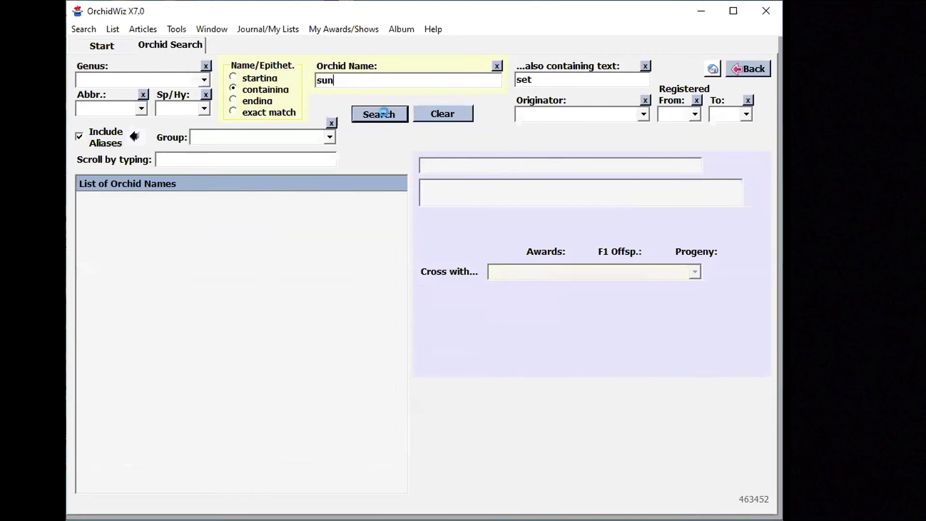
Browse the results to the Sun Set names and select the Mtdm Sun Set entry
scroll(360, 309, down, 5)
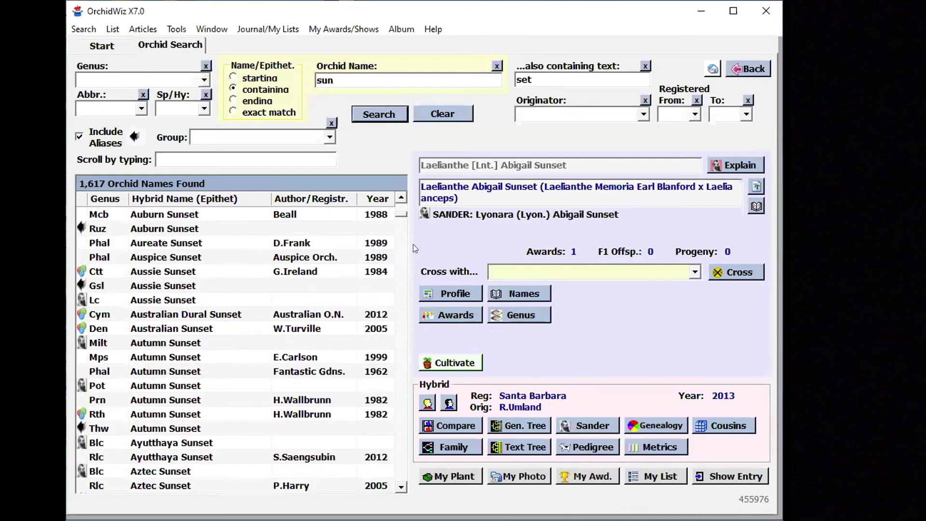
drag(399, 220, 390, 395)
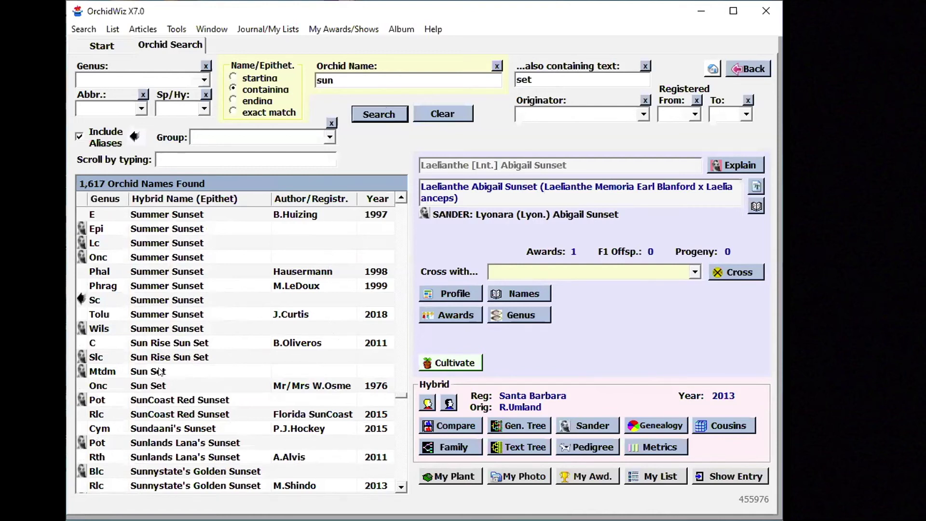
click(160, 371)
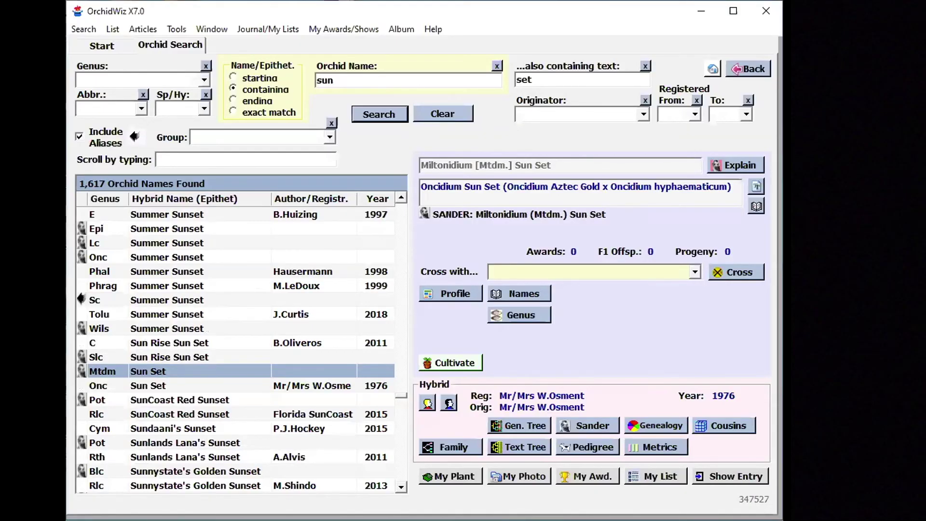
Clear the criteria and search for the orchid name saint swithin
click(456, 117)
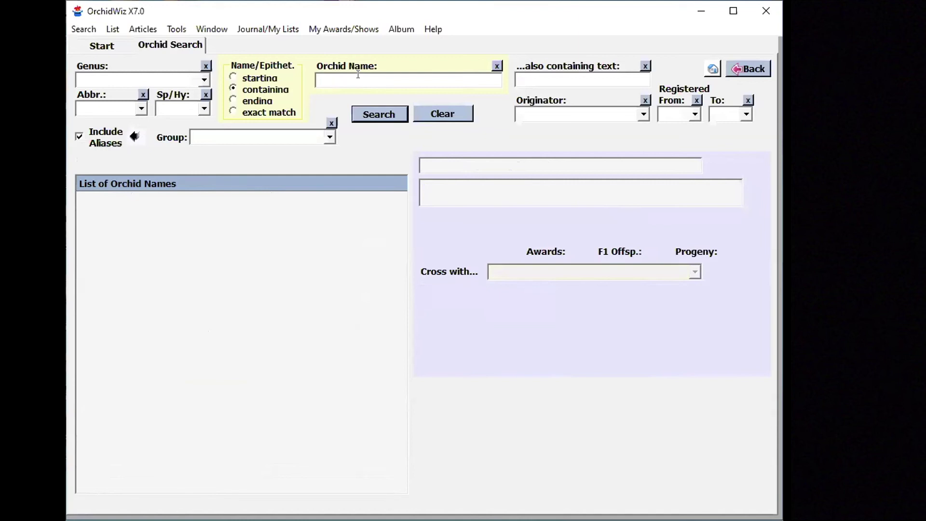
text(saint swithin)
key(Return)
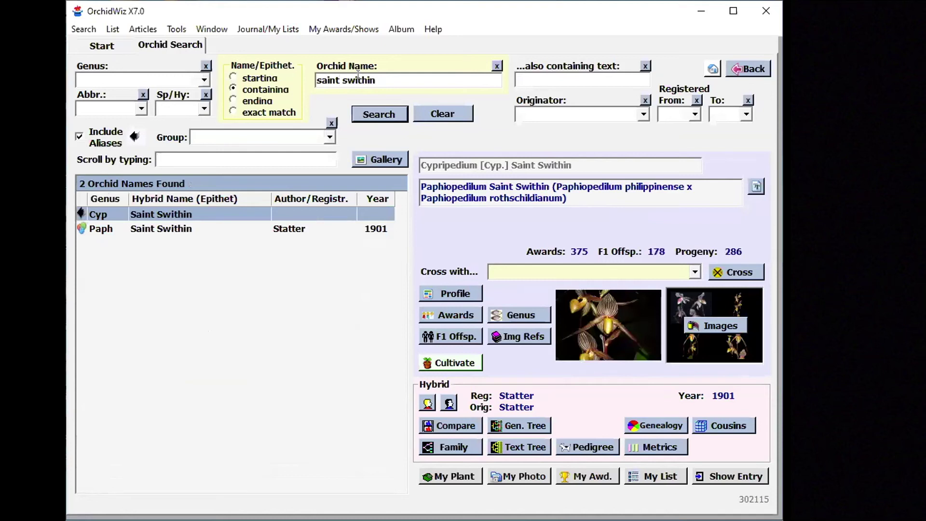
Abbreviate the first word so the orchid name reads st. swithin, and search again
drag(341, 80, 322, 80)
text(t.)
click(371, 112)
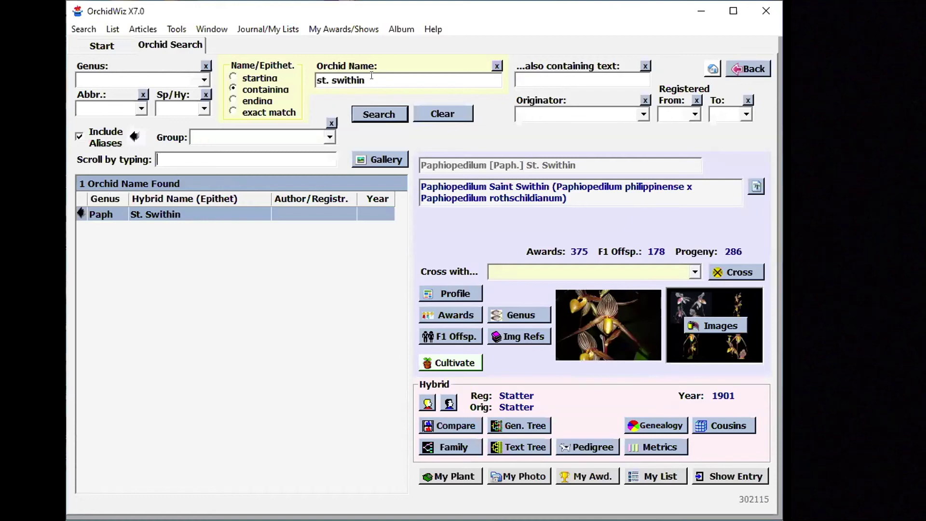
Replace the orchid name with the abbreviated form mem. crispin rosales and search
drag(365, 80, 273, 77)
text(mem. crispin rosales)
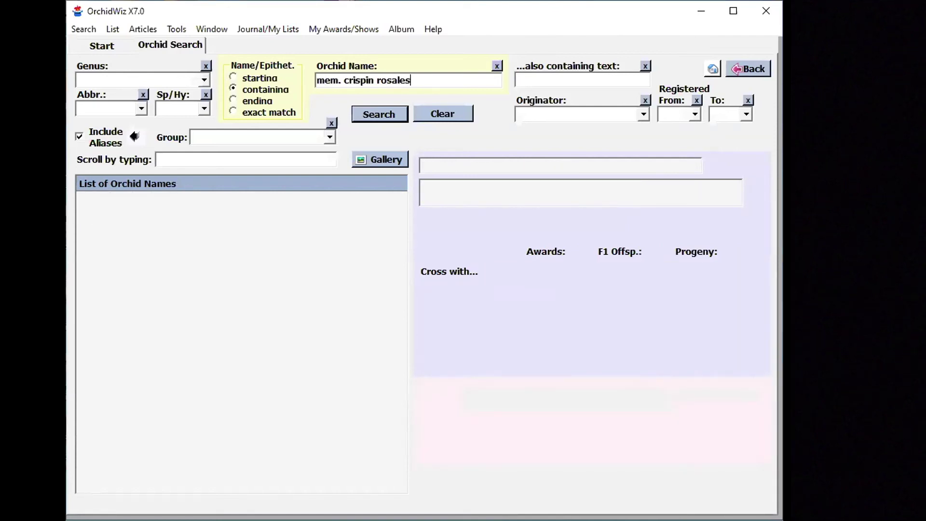
key(Return)
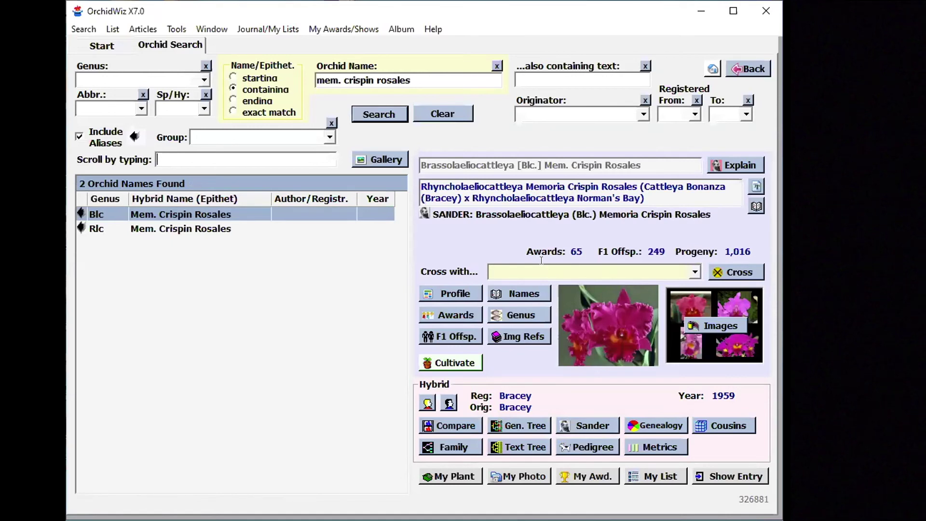
Search for rene marques without accents and highlight the accented hybrid name in the orchid's details
drag(412, 80, 295, 77)
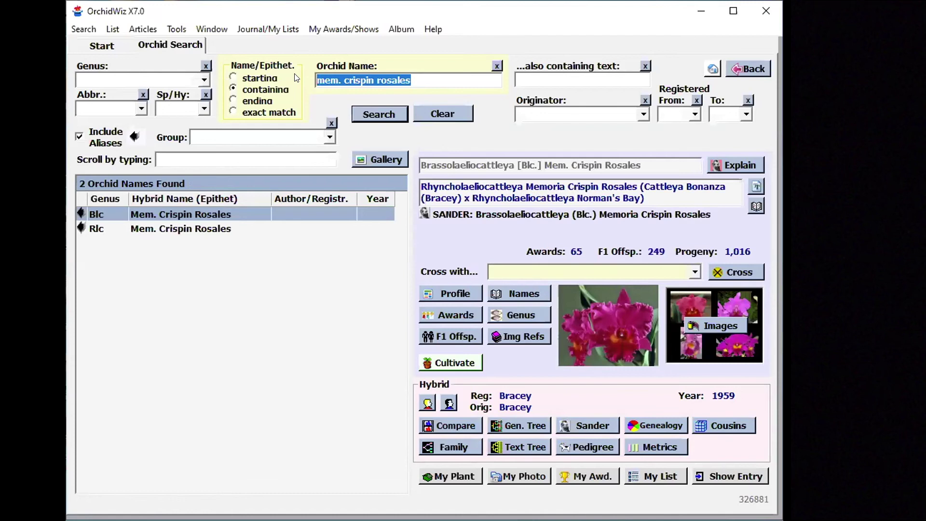
text(rene )
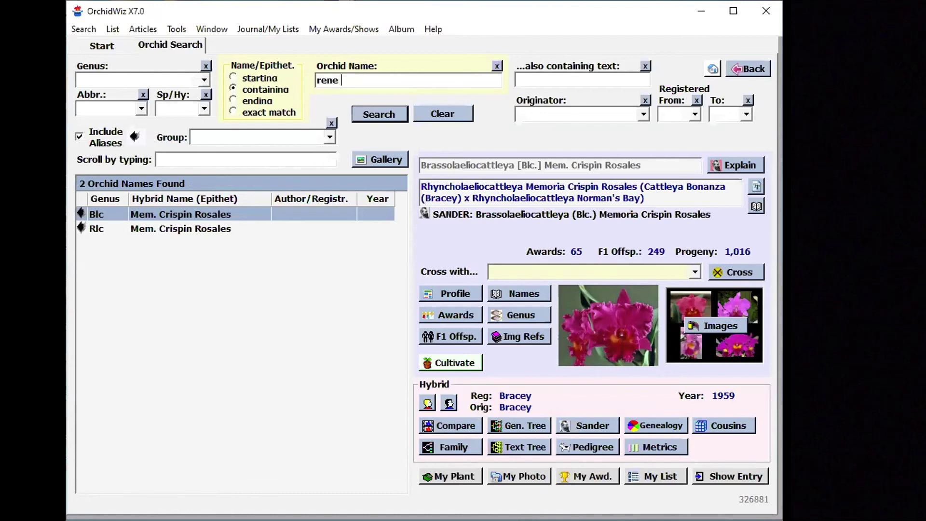
text(marques)
key(Return)
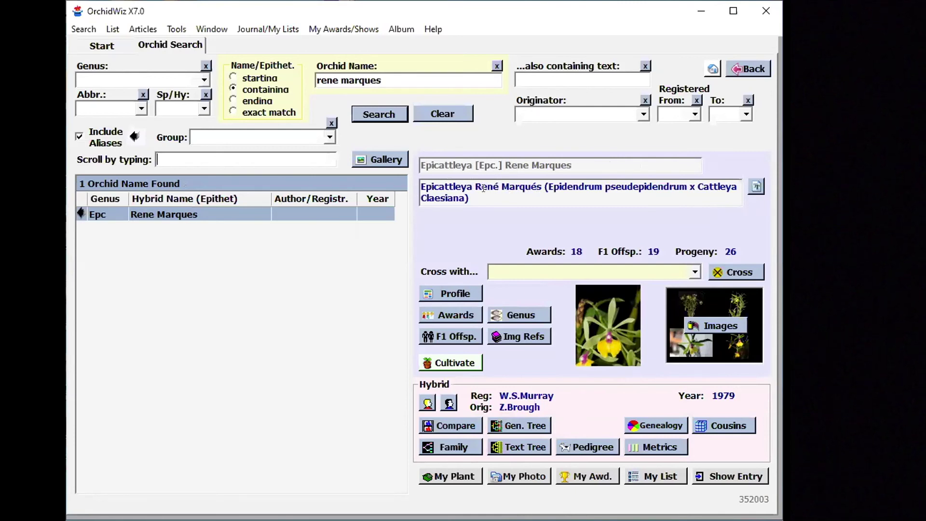
drag(472, 187, 540, 187)
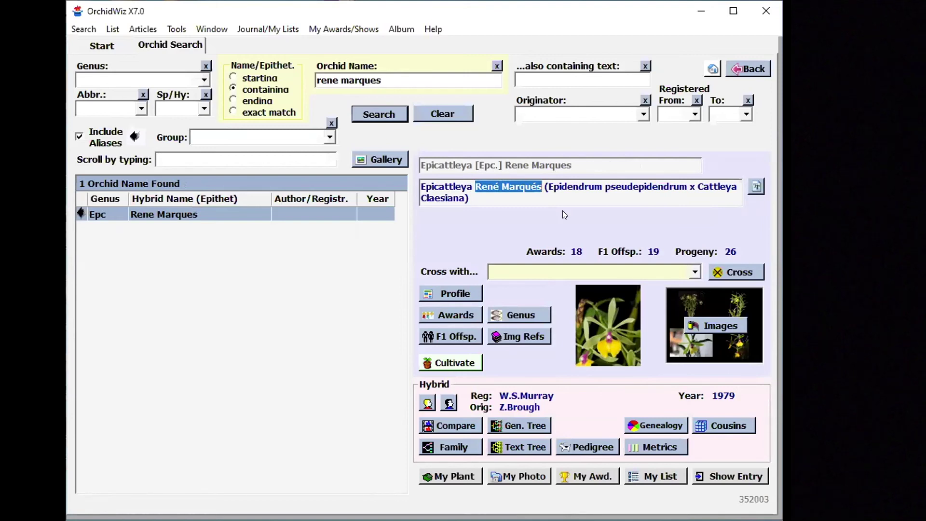
Search for the orchid name pole star, written without a hyphen
click(390, 78)
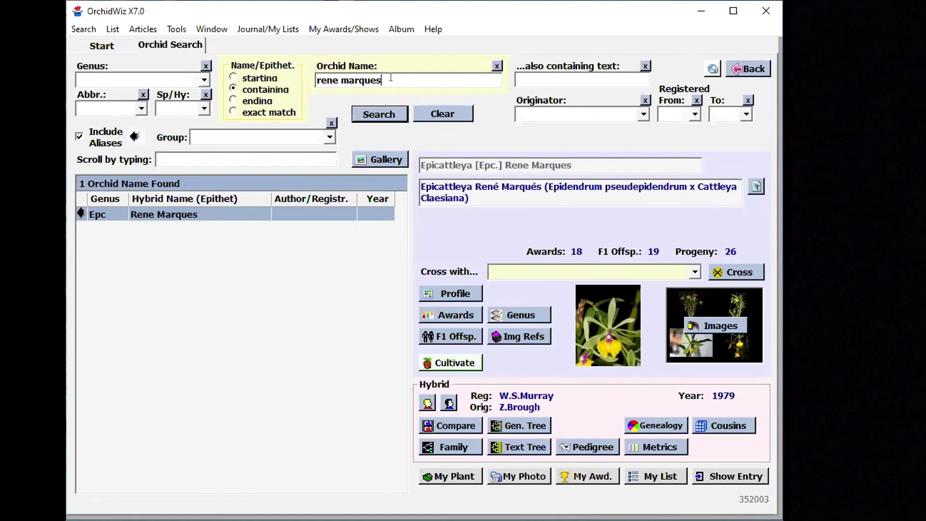
drag(391, 79, 309, 85)
text(pole star)
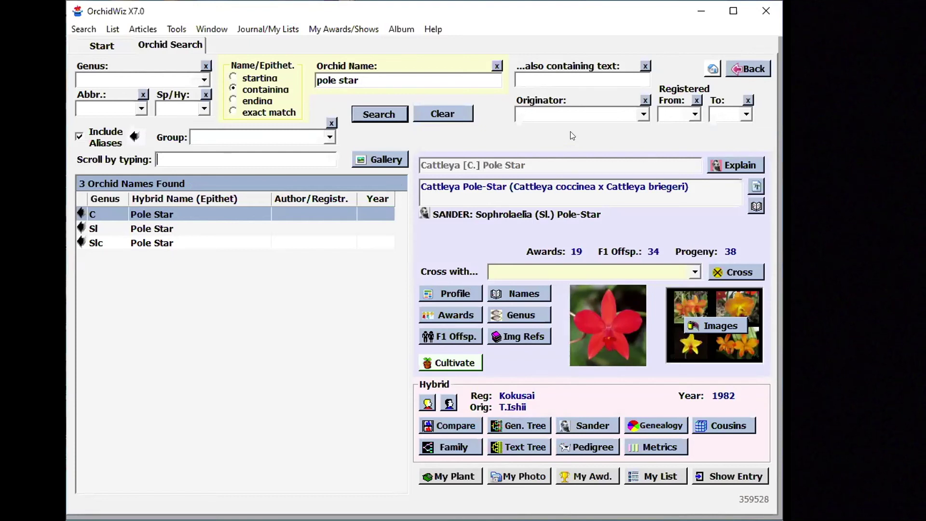
Search for orchid names containing wossner without the umlaut and review the results
drag(371, 78, 298, 75)
text(wossner)
key(Return)
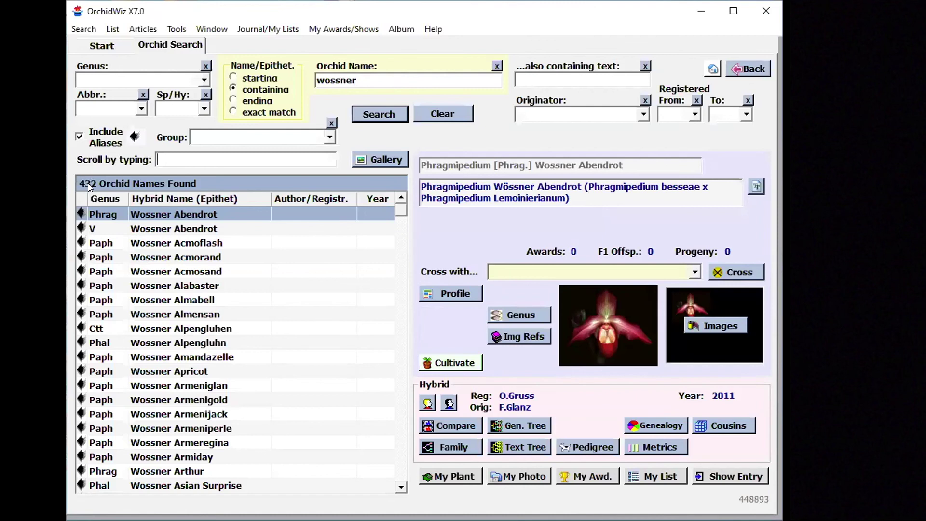
mouse_move(401, 215)
mouse_down()
mouse_move(402, 327)
mouse_move(407, 207)
mouse_up()
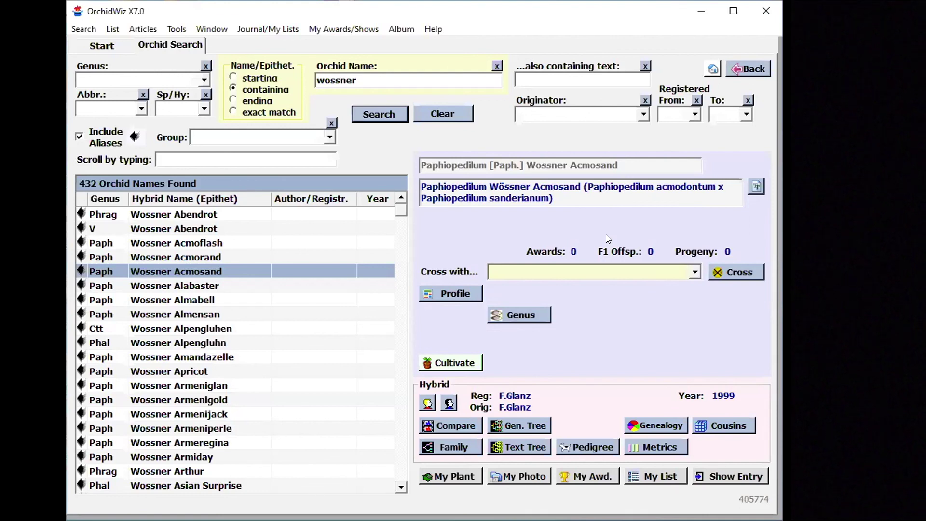
Replace the orchid name with lady isobel and search
double_click(358, 80)
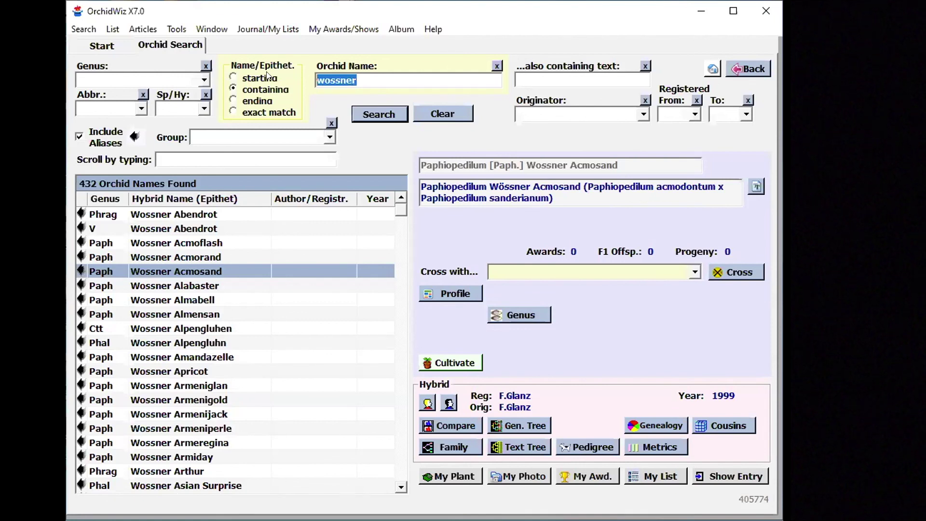
text(lady isobel)
key(Return)
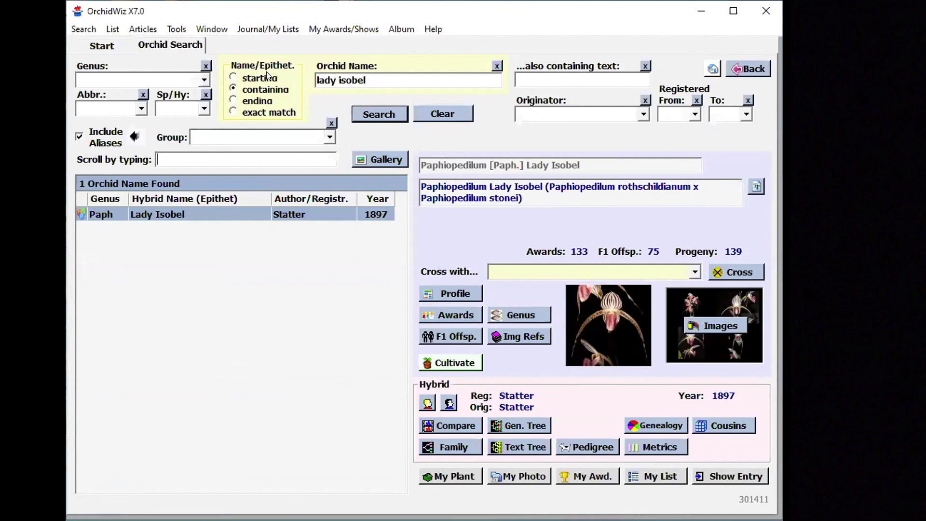
Search for the variant spelling lady isabel and compare the Paph entry's alias with its registered name by highlighting each
drag(345, 80, 394, 75)
text(abel)
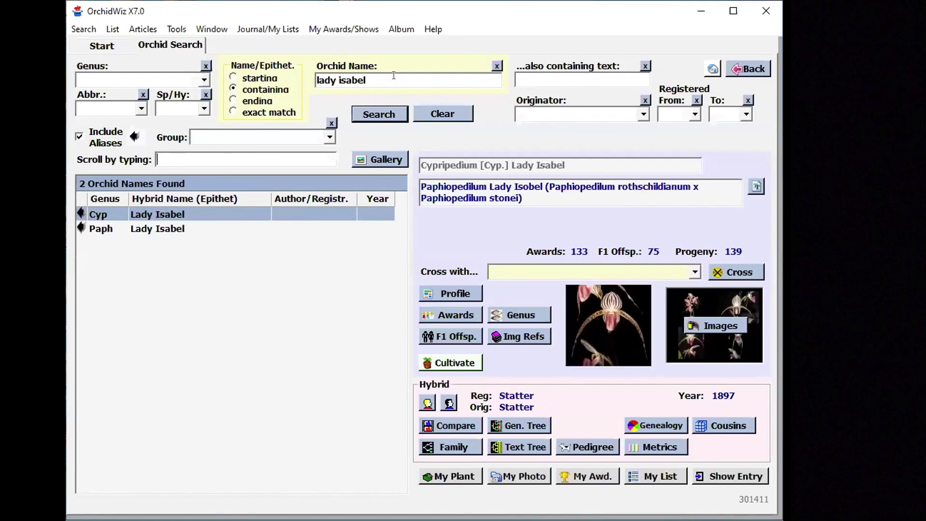
click(167, 228)
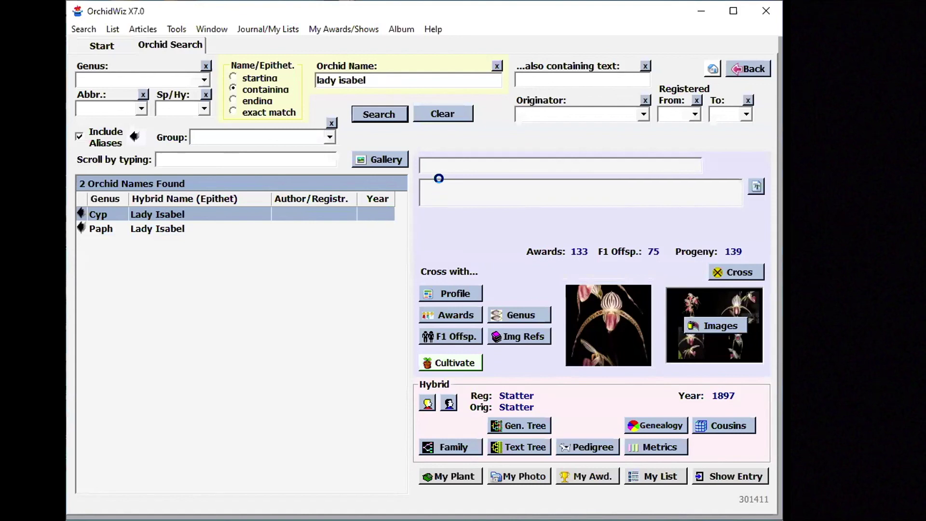
drag(425, 165, 584, 164)
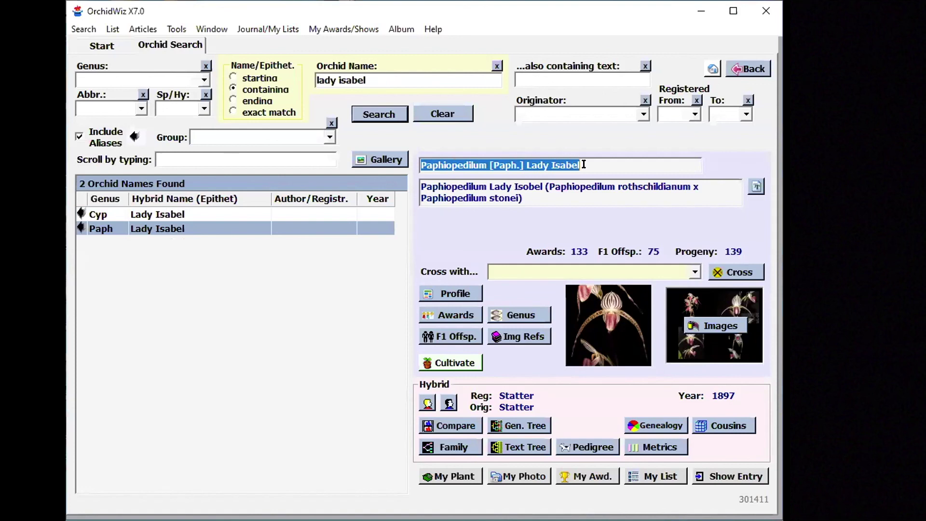
drag(421, 186, 539, 182)
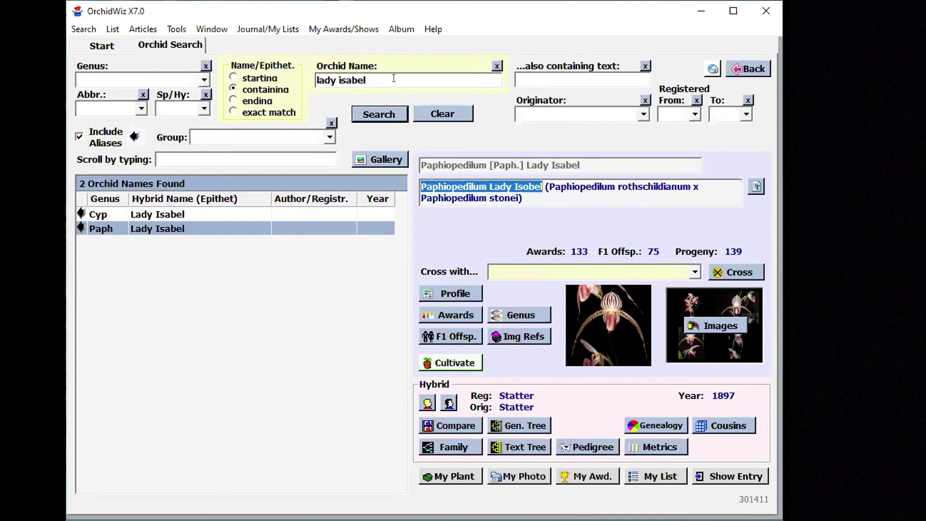
drag(394, 78, 330, 80)
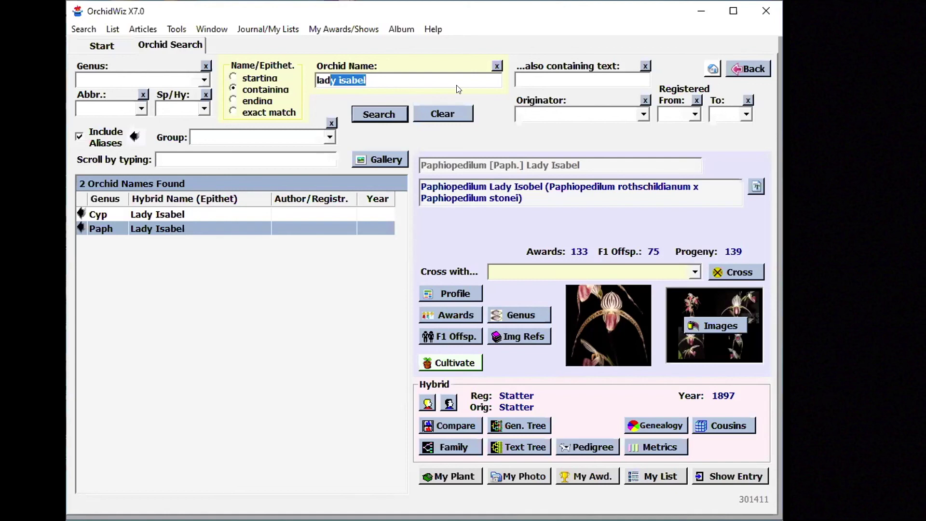
text(rene)
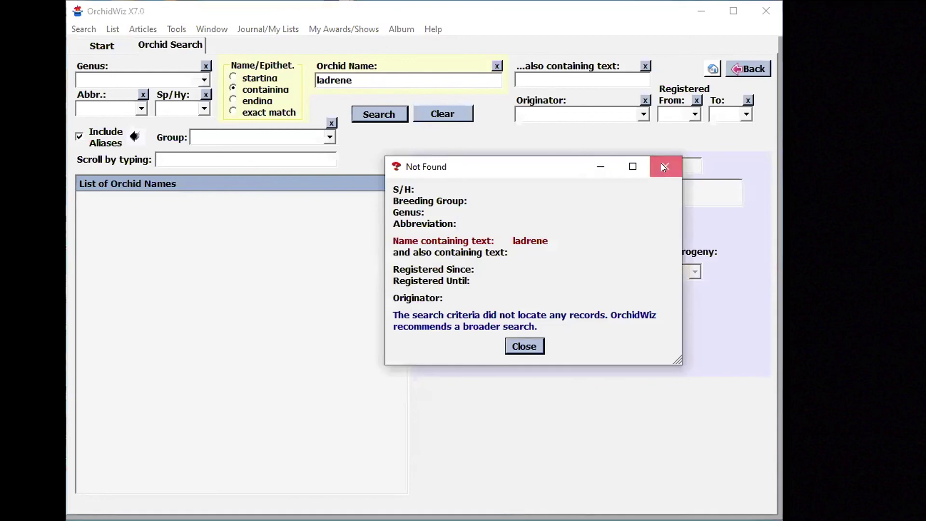
click(663, 167)
Search for orchid names containing rene
text(rene)
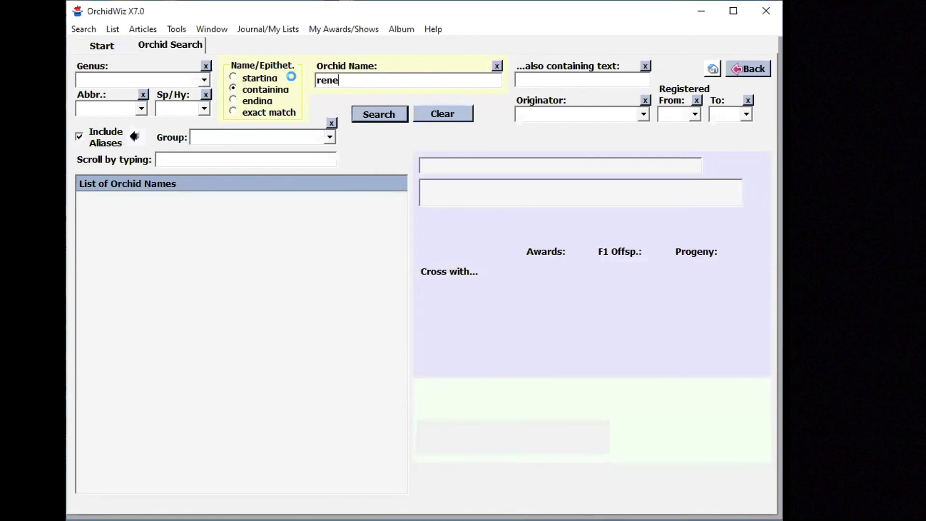